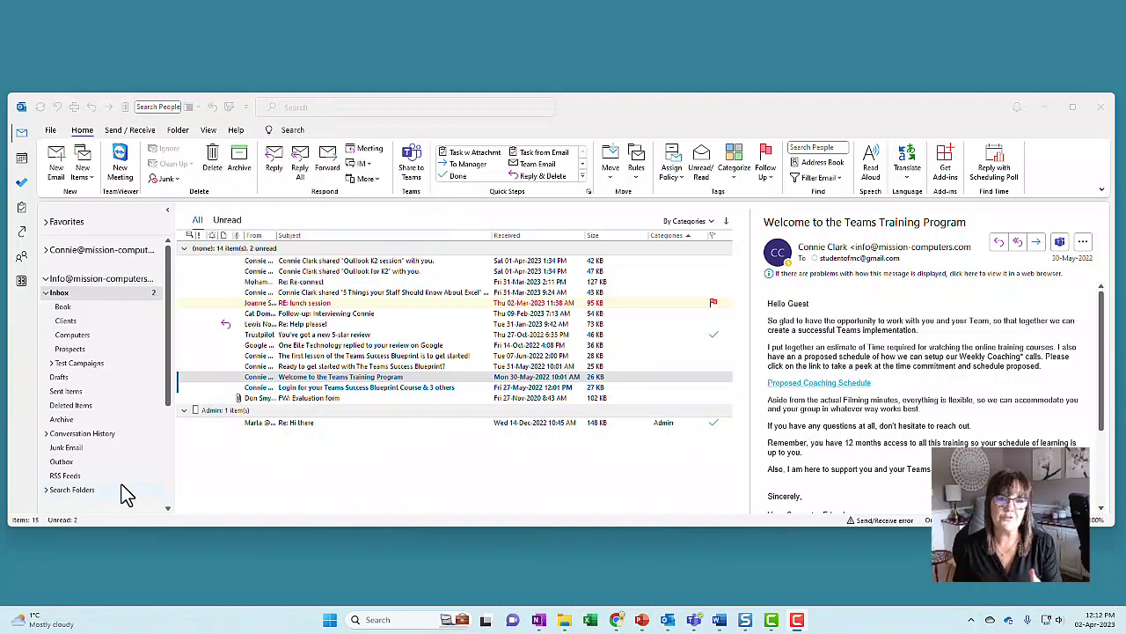
Step: Expand Search Folders and open the empty Larger Than 1000 KB search folder
click(128, 476)
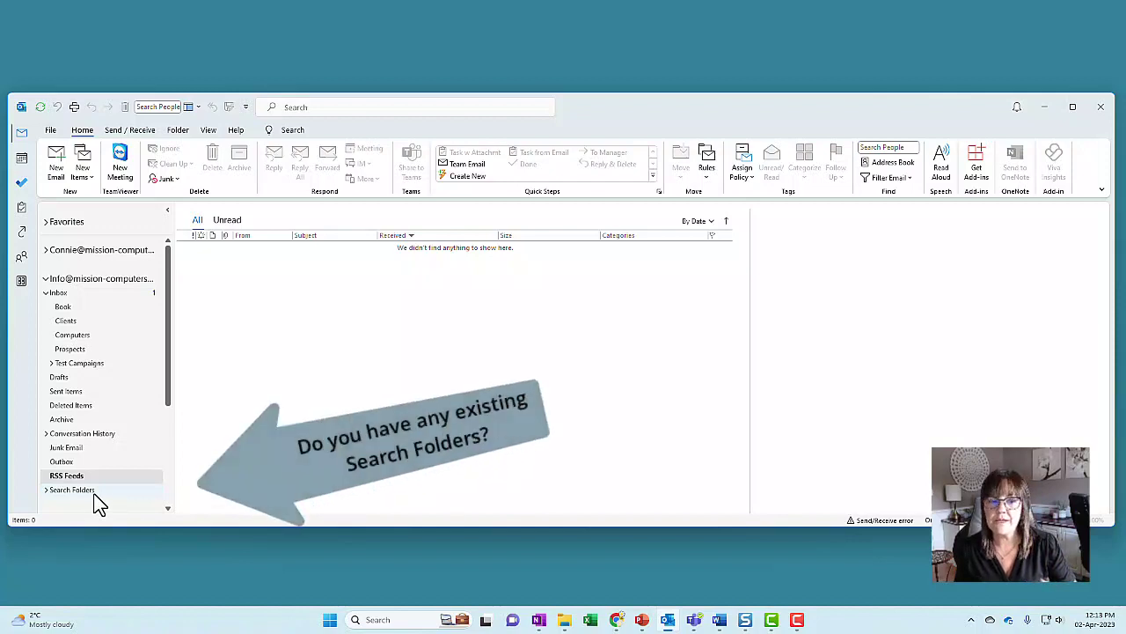
click(46, 490)
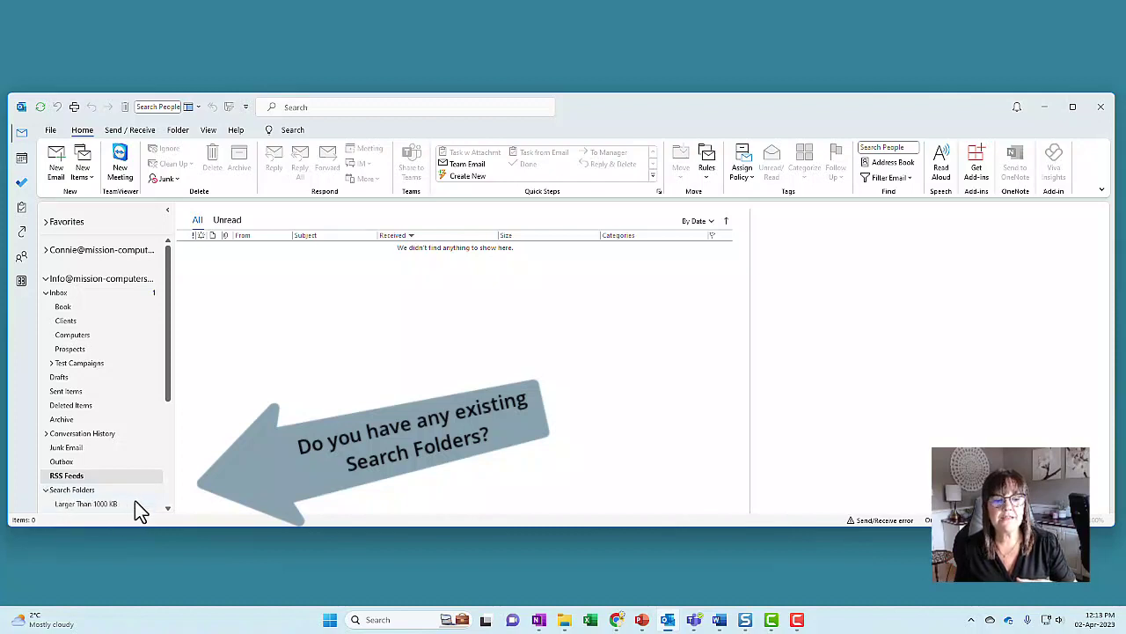
click(167, 509)
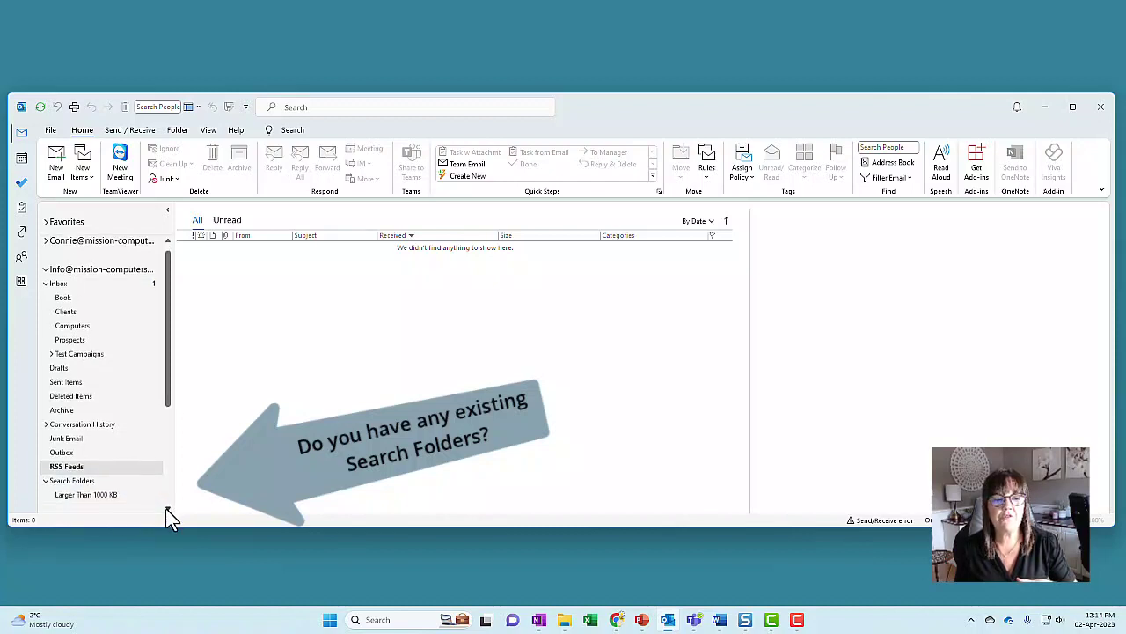
click(105, 495)
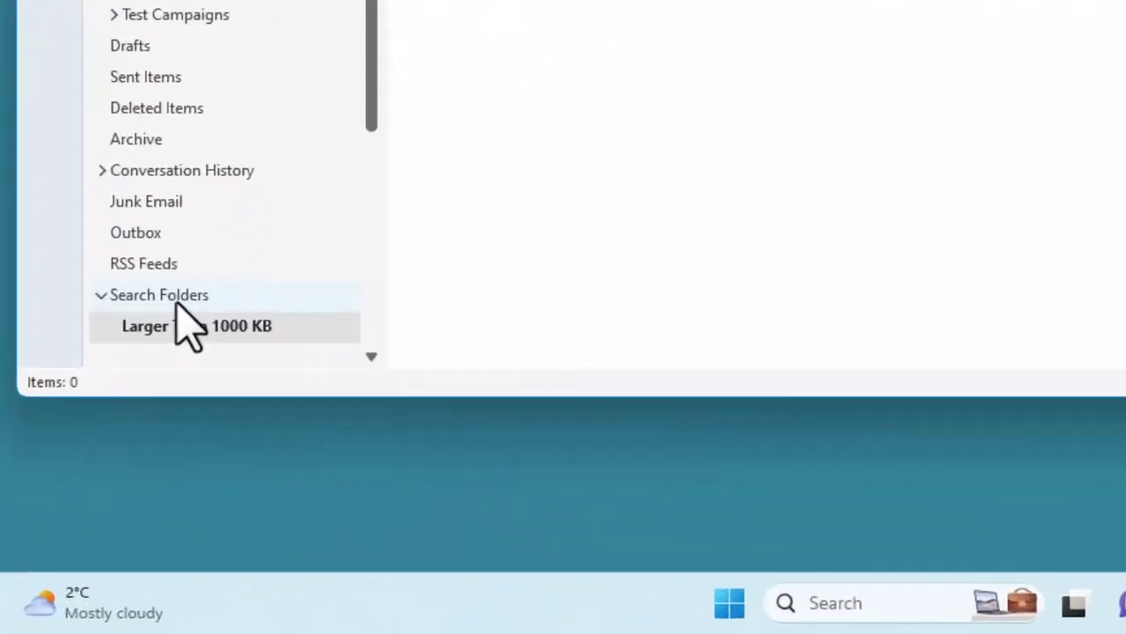
Step: Start a new search folder from Search Folders and scroll through its template list
right_click(80, 482)
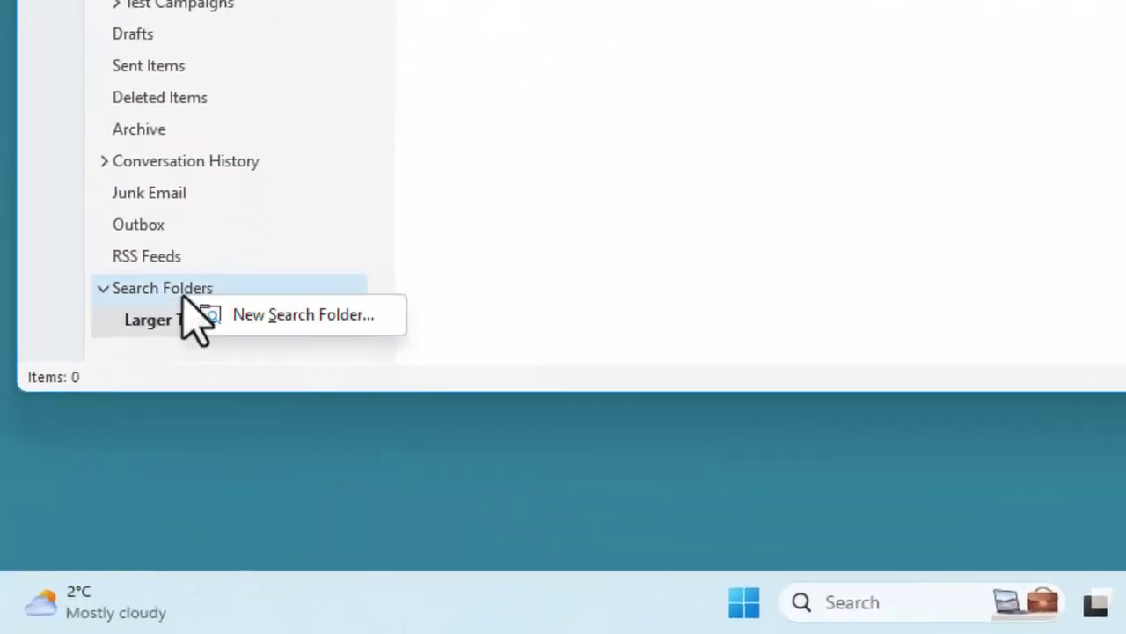
click(315, 318)
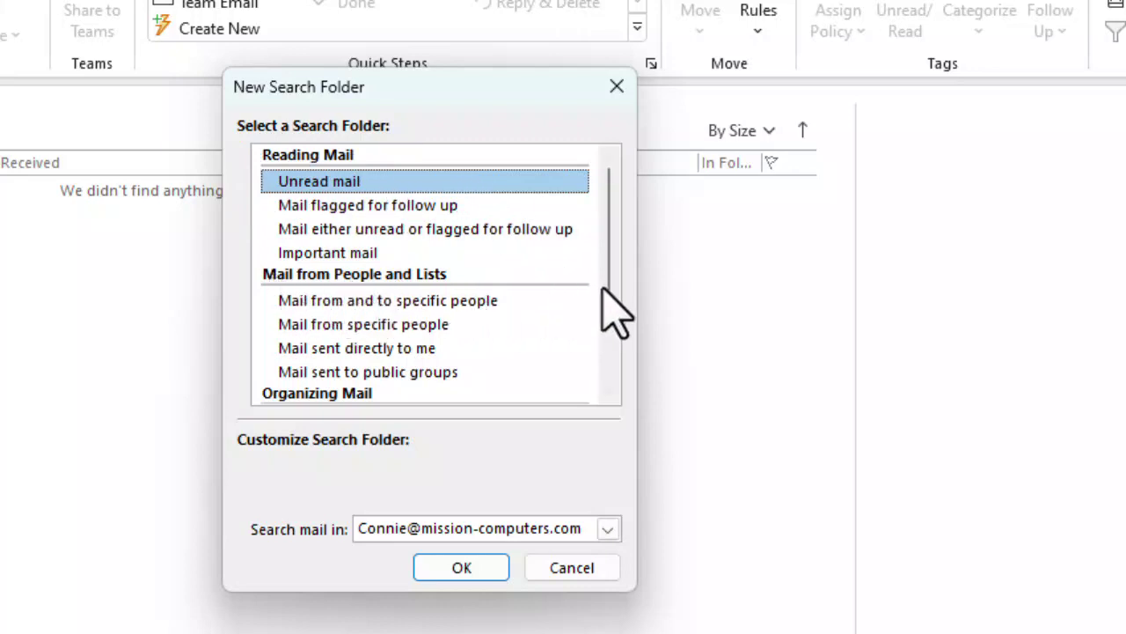
drag(605, 280, 603, 353)
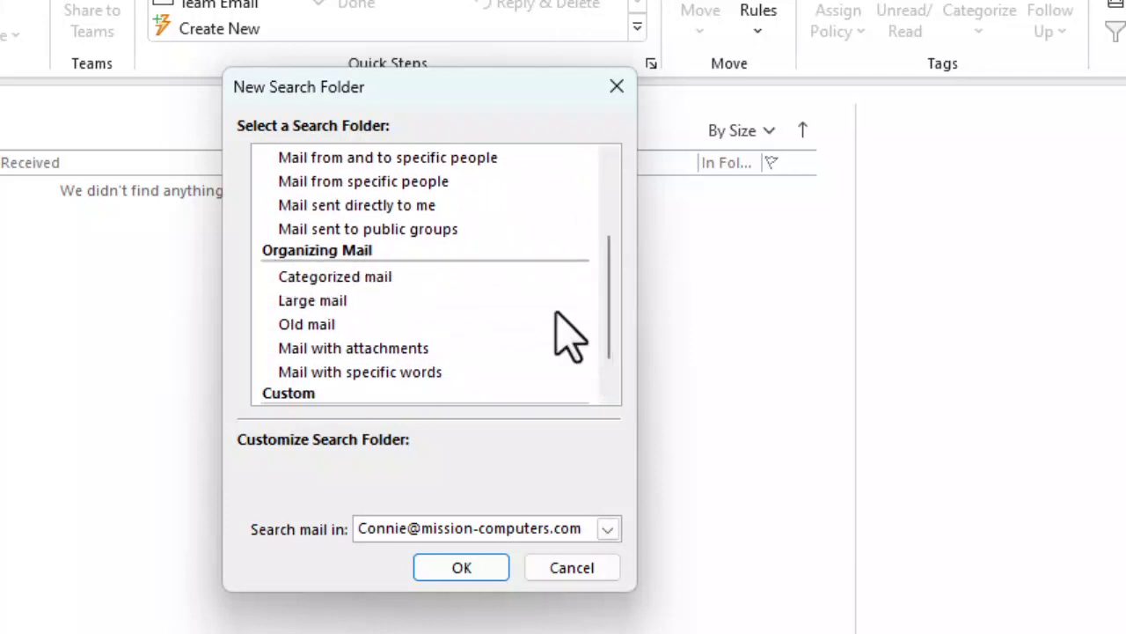
click(606, 394)
click(604, 385)
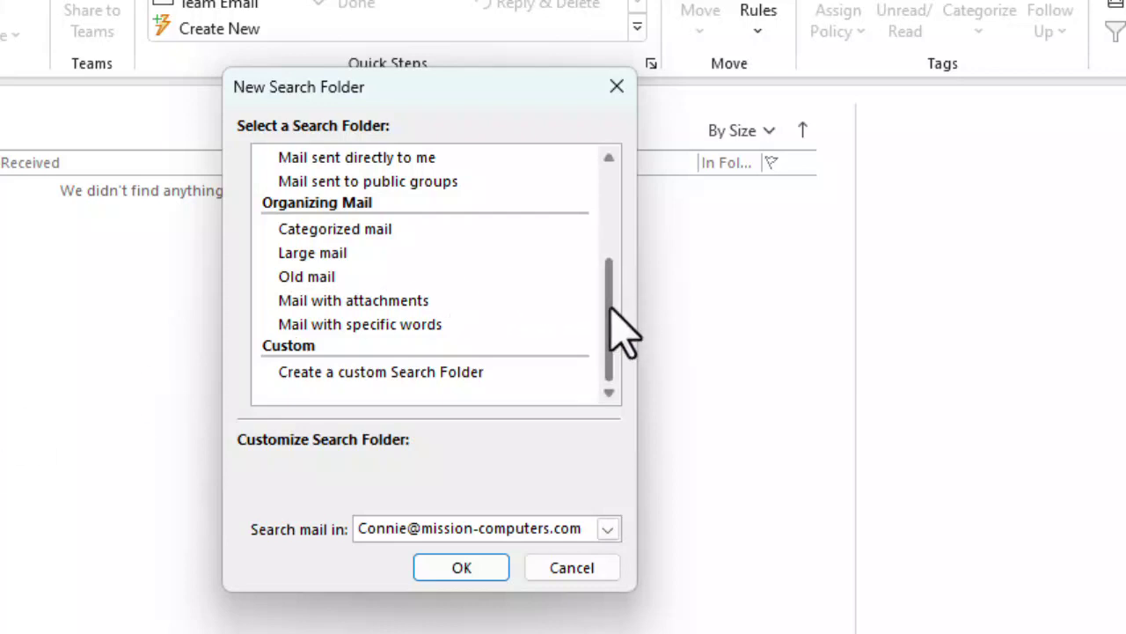
drag(609, 306, 605, 210)
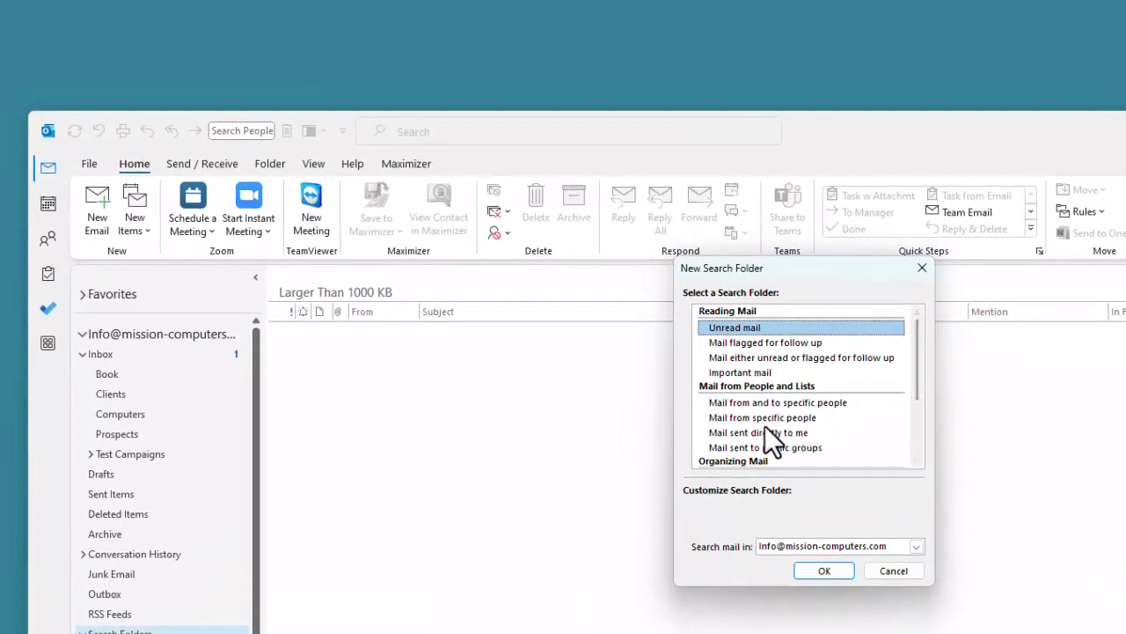
Step: Choose the Mail from specific people template with one chosen contact added as the sender
click(683, 400)
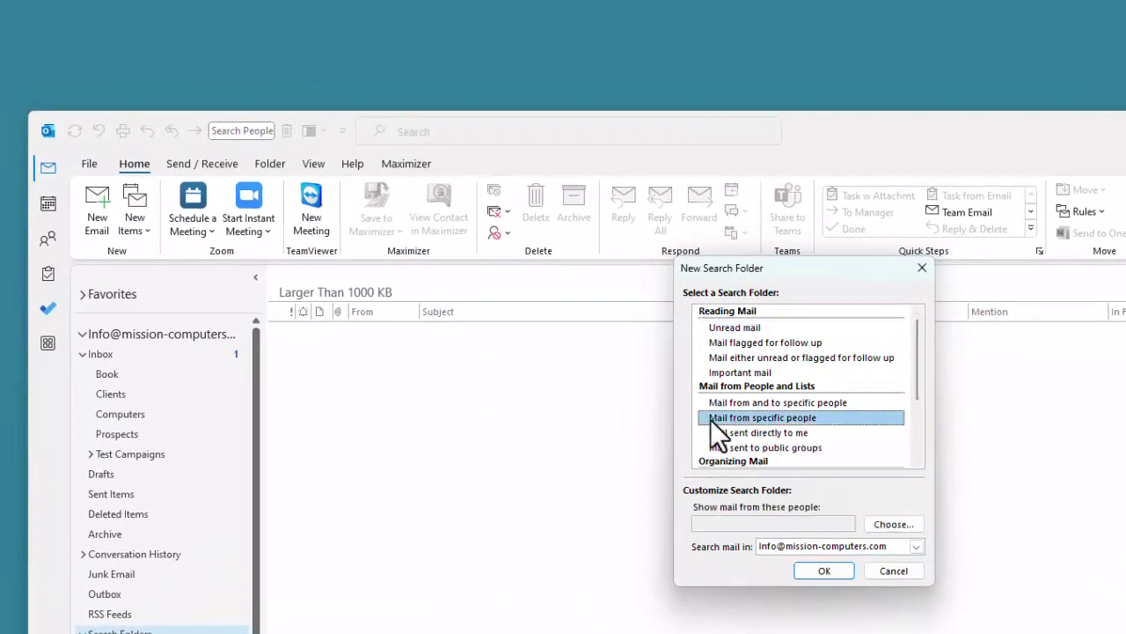
click(905, 526)
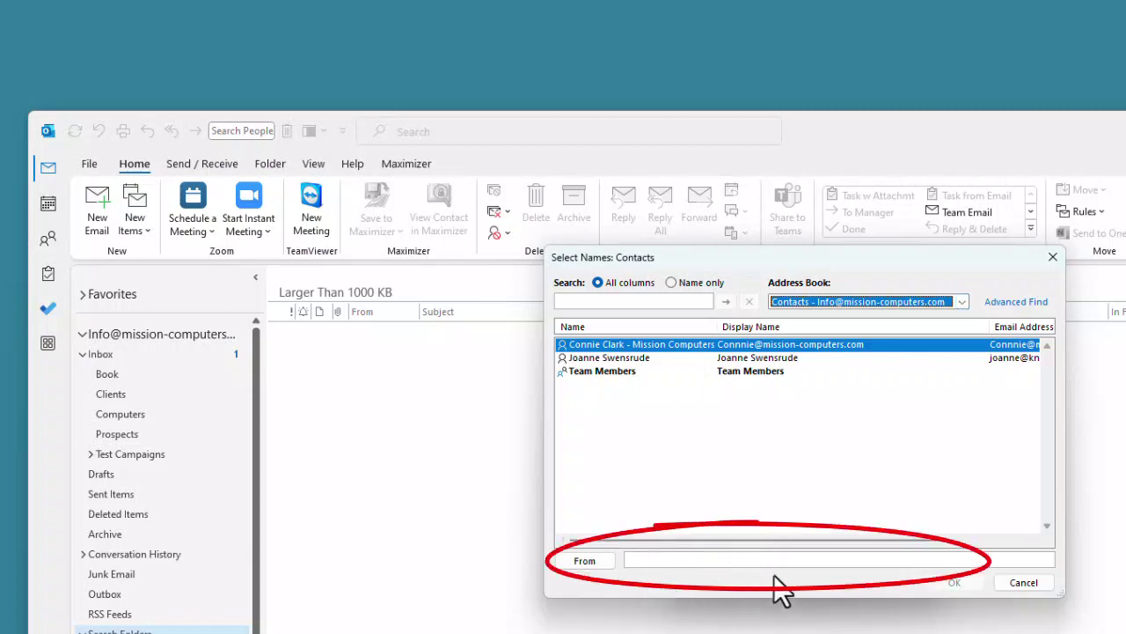
click(723, 357)
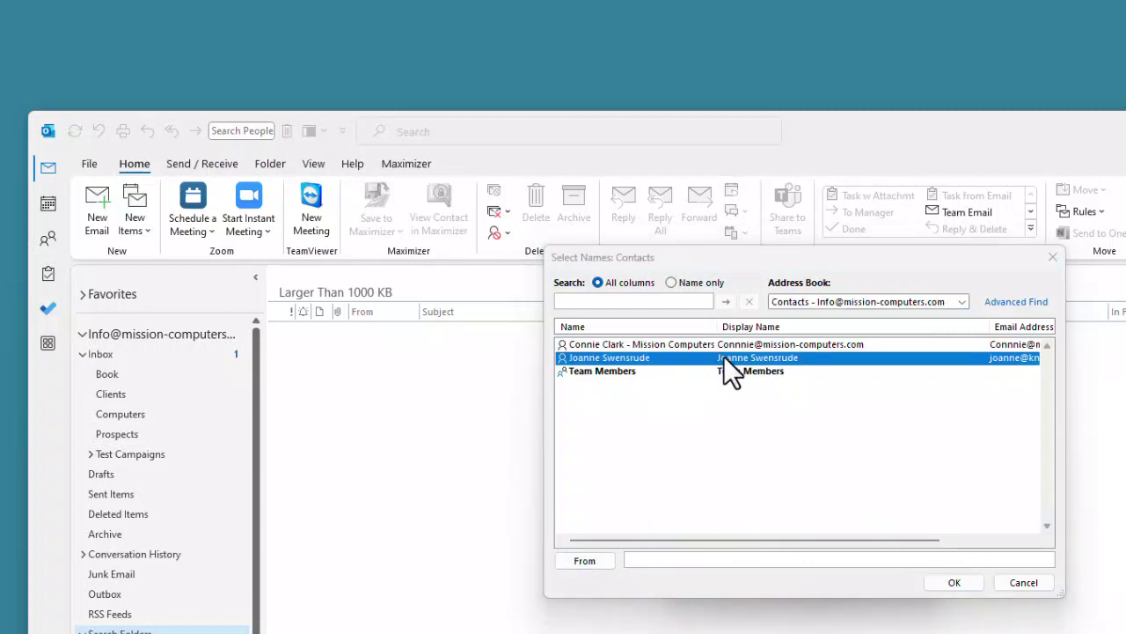
click(587, 560)
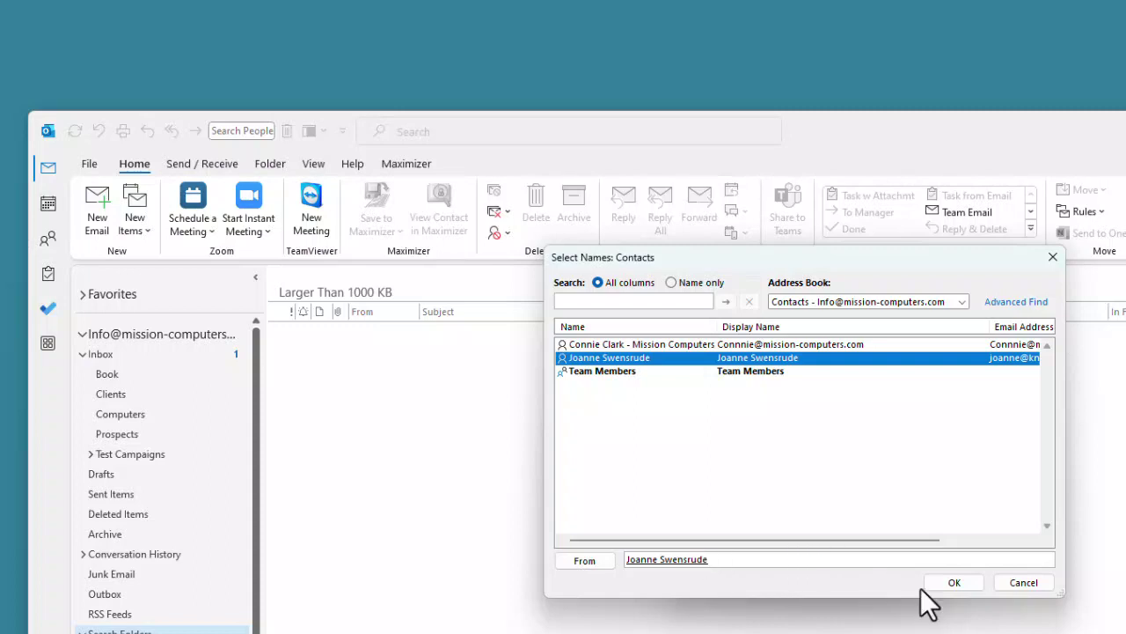
click(963, 583)
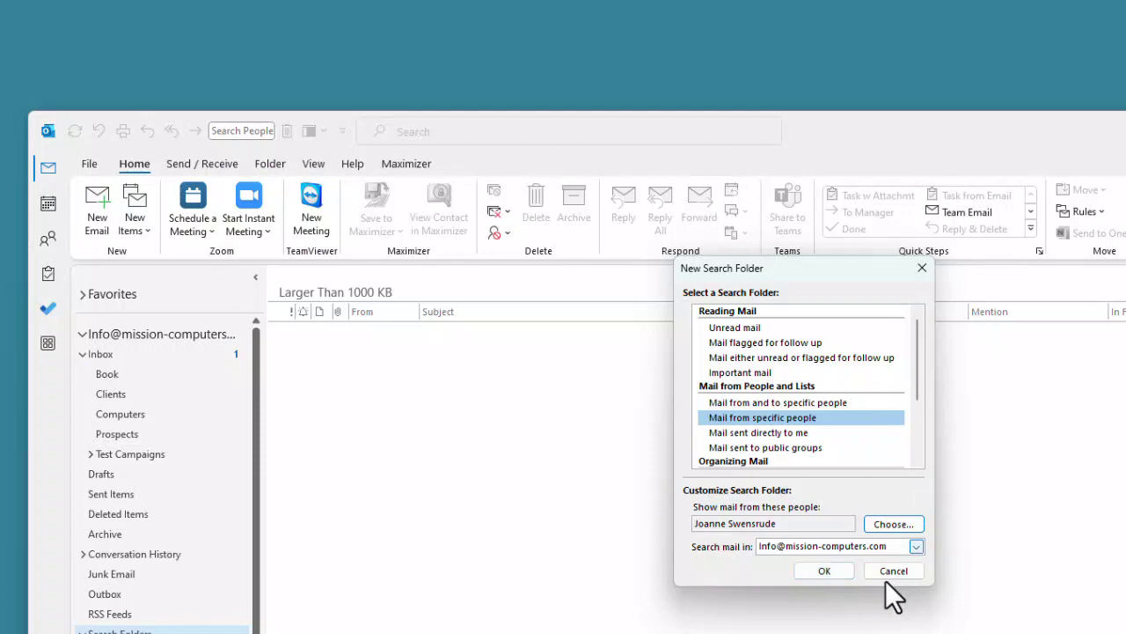
Step: Confirm the new search folder, which gathers the contact's 11 messages grouped by folder
click(825, 569)
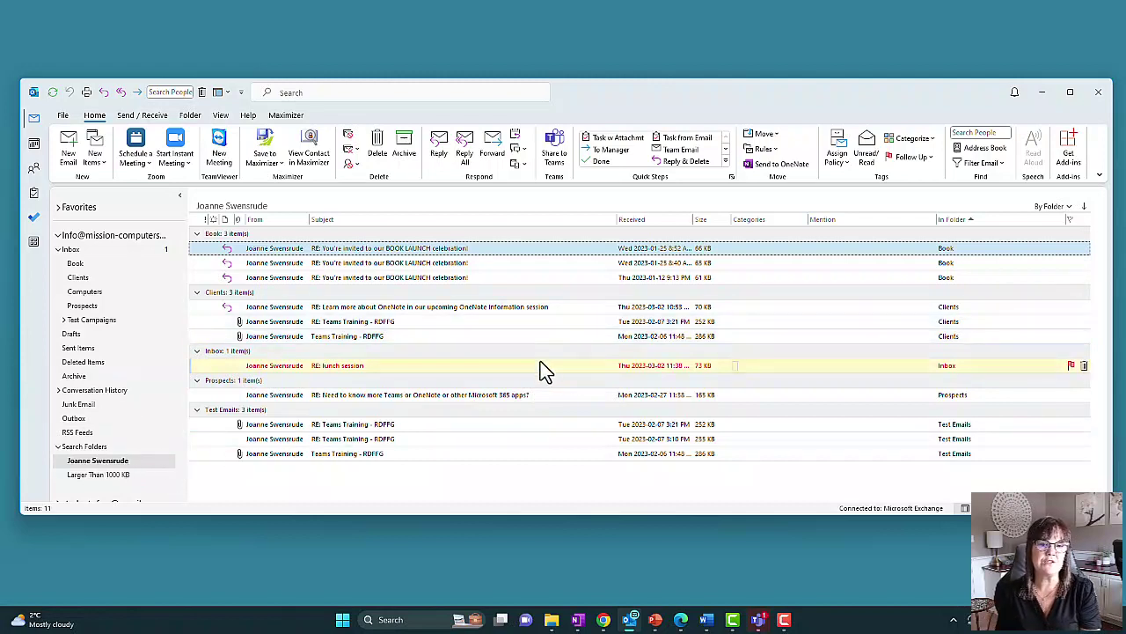
Step: Start another new search folder using the Mail with specific words template
right_click(92, 447)
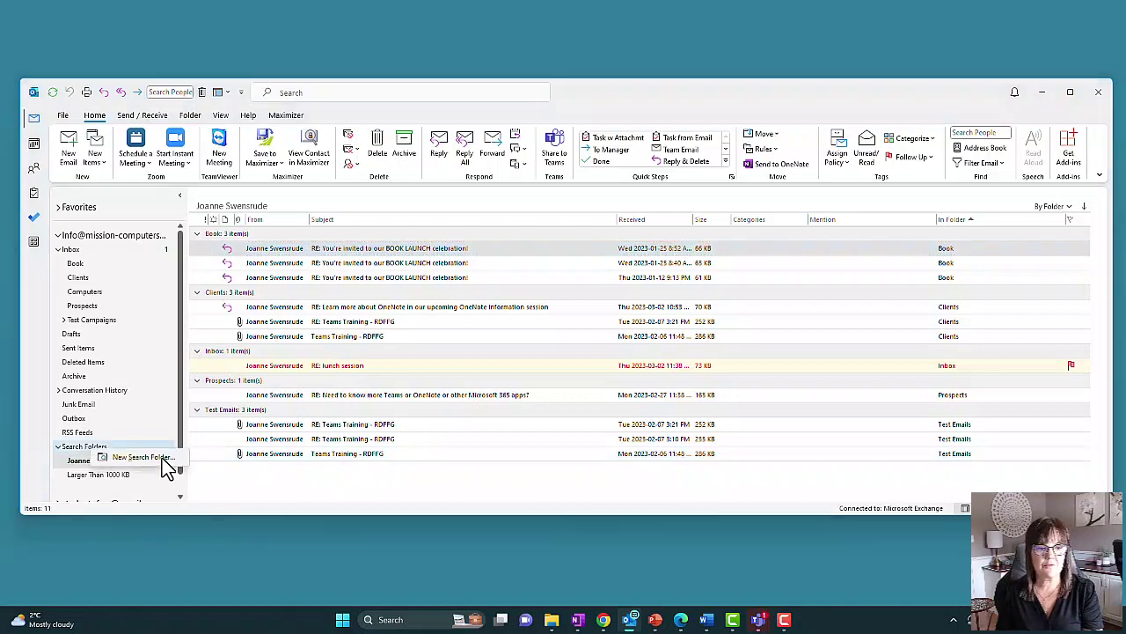
click(141, 457)
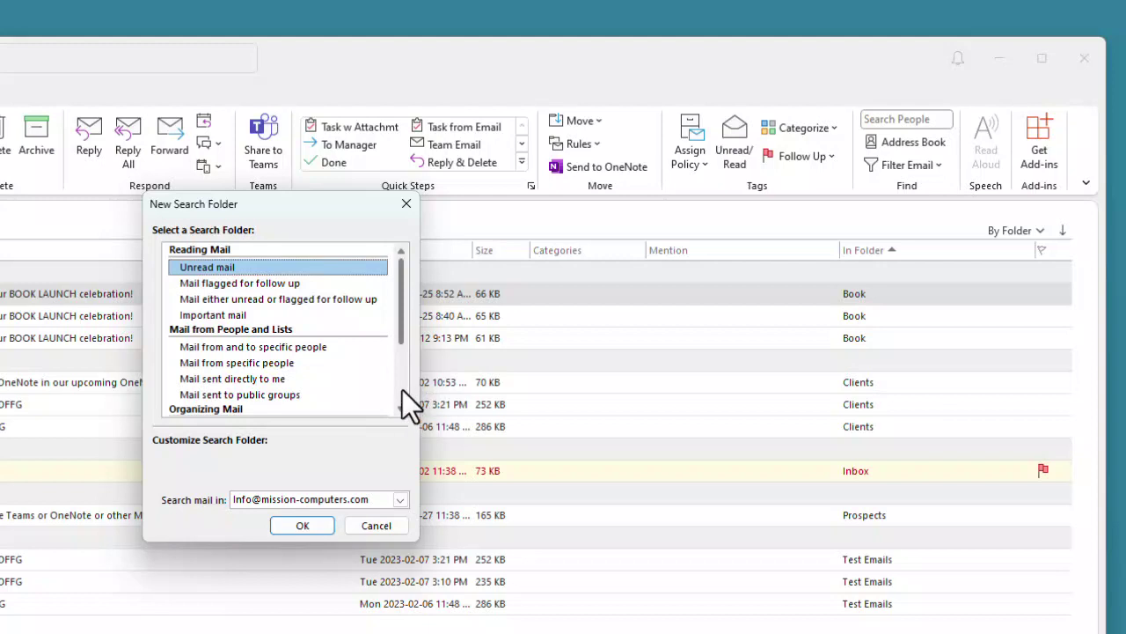
scroll(402, 390, down, 3)
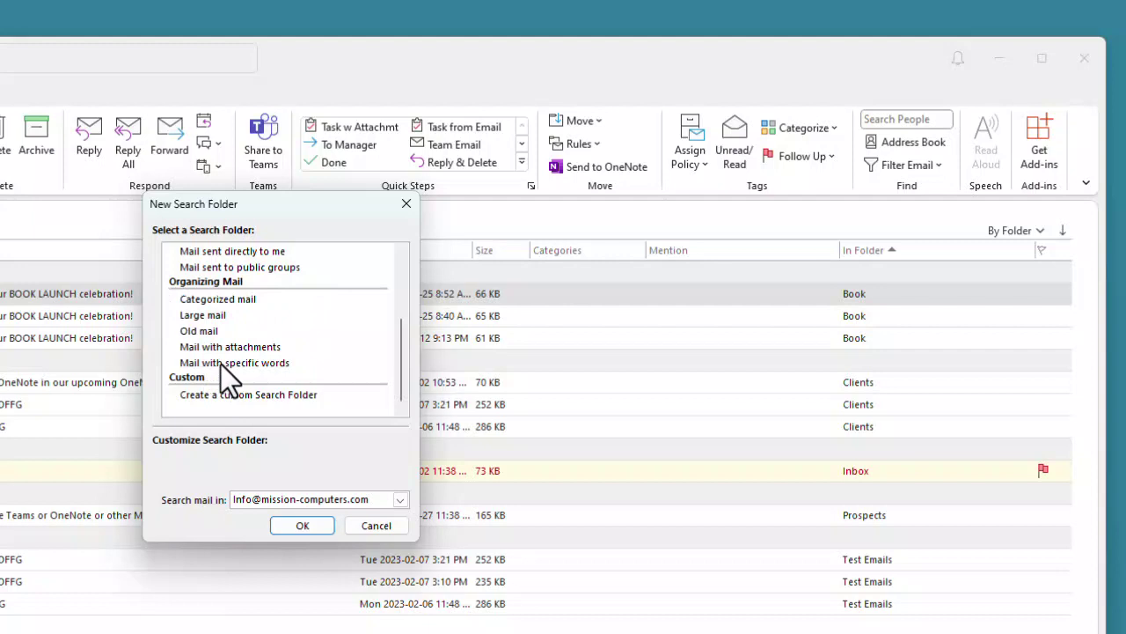
click(255, 360)
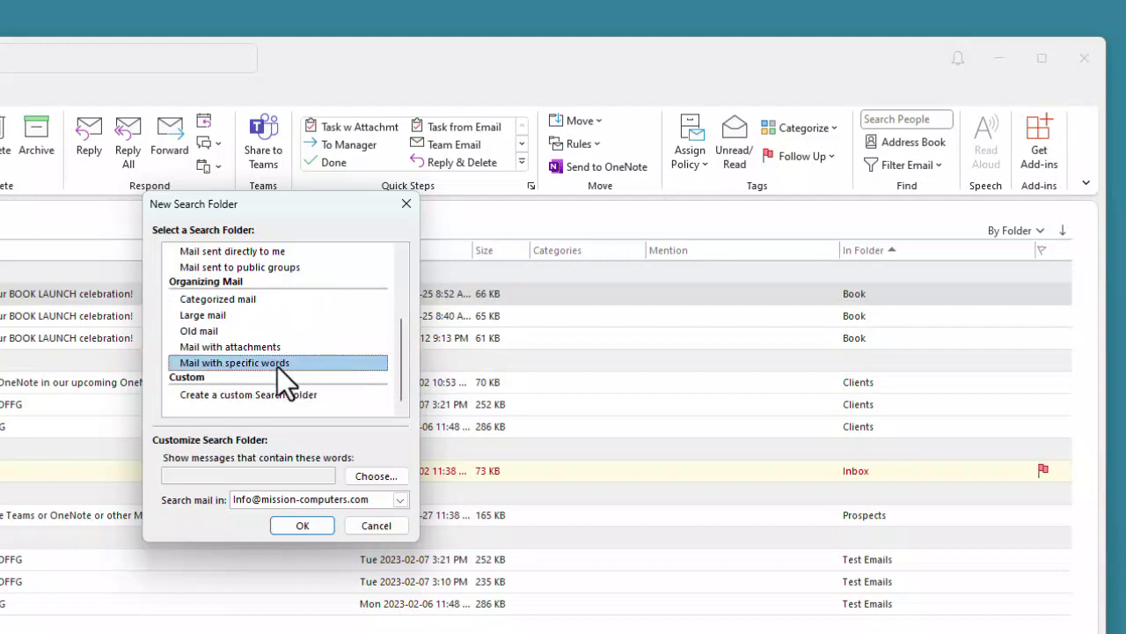
Step: Add the words 'evaluation' and 'testimonial' and create the search folder
click(384, 475)
click(138, 335)
text(evaluation)
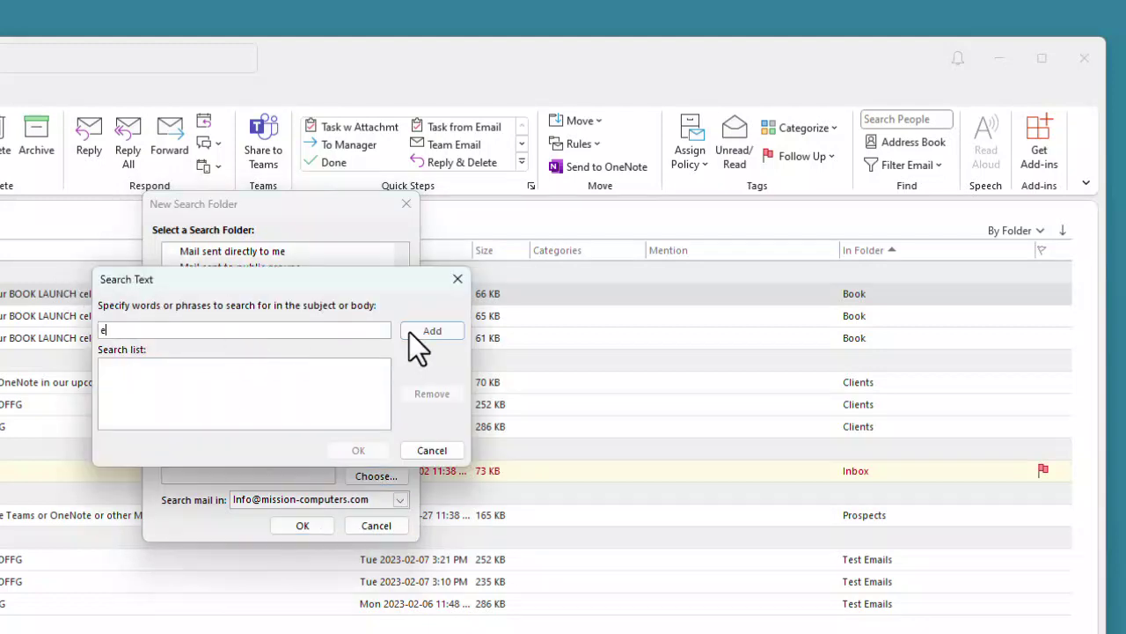
click(439, 330)
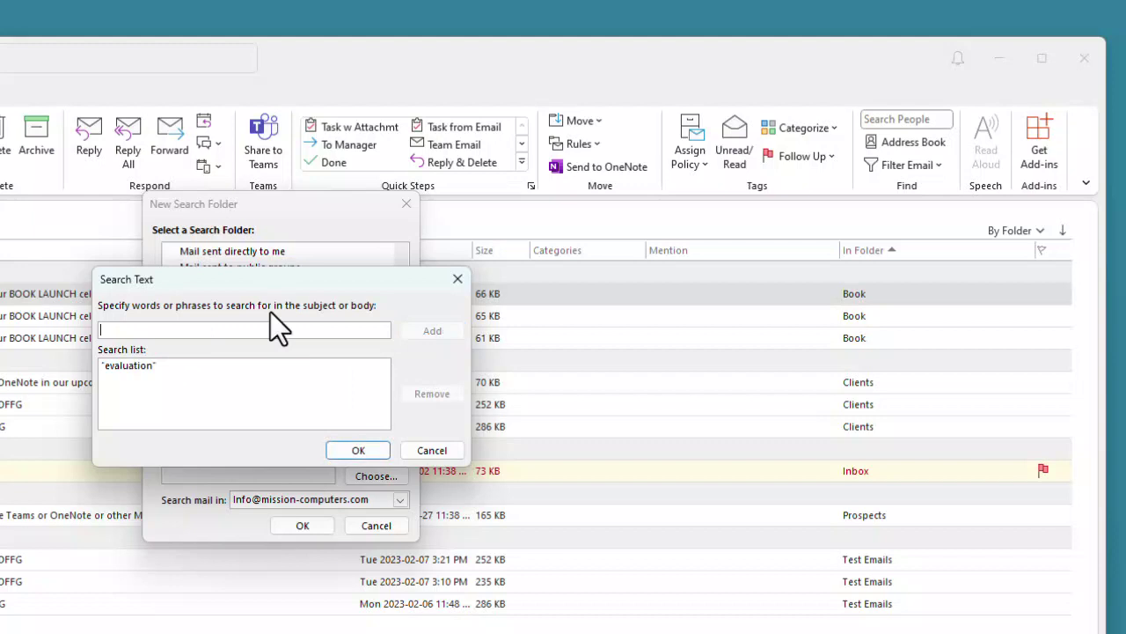
text(testimonial)
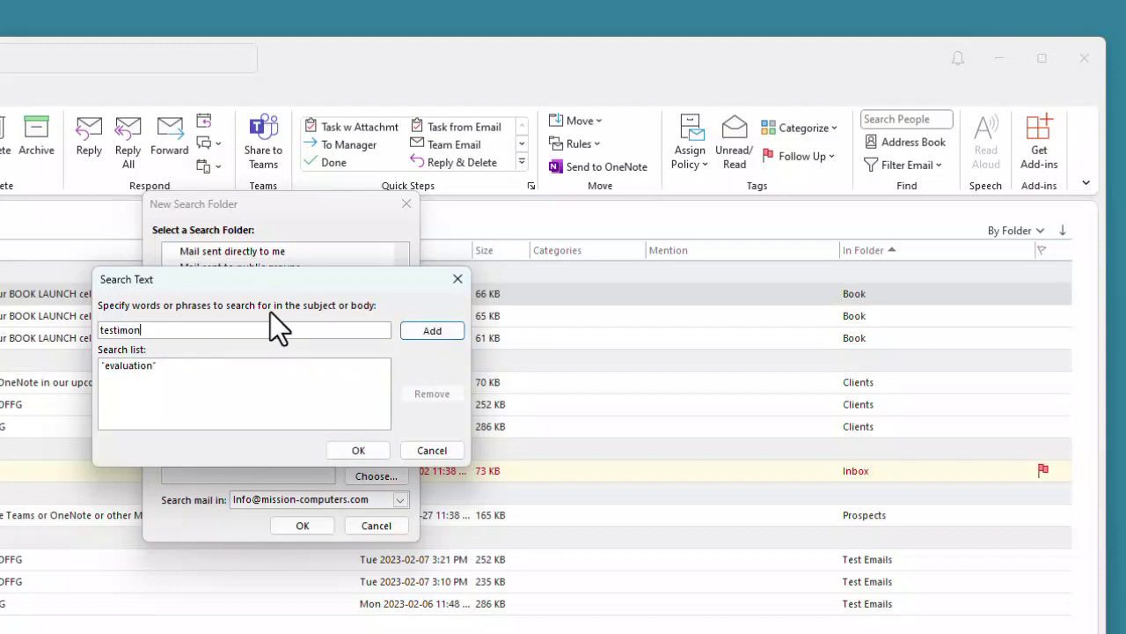
click(425, 330)
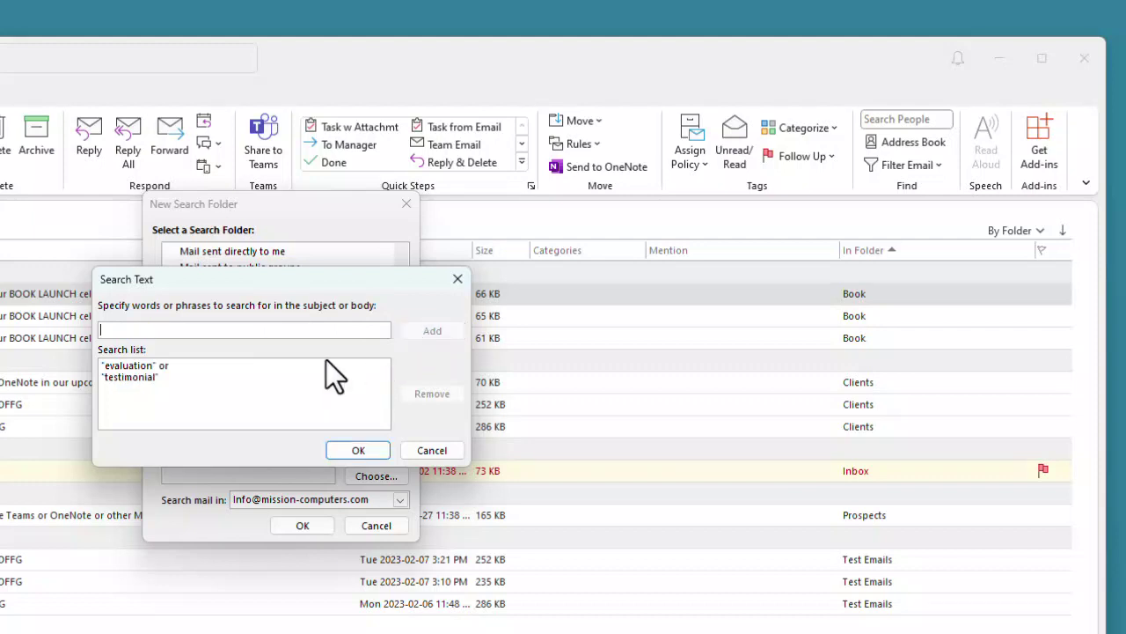
click(366, 450)
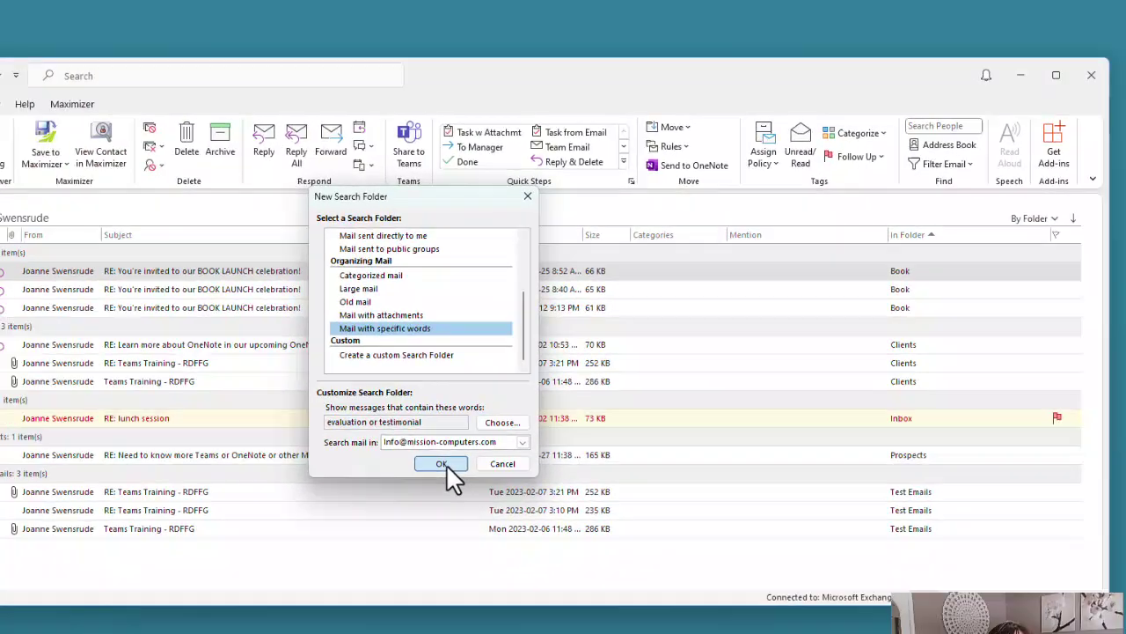
click(308, 526)
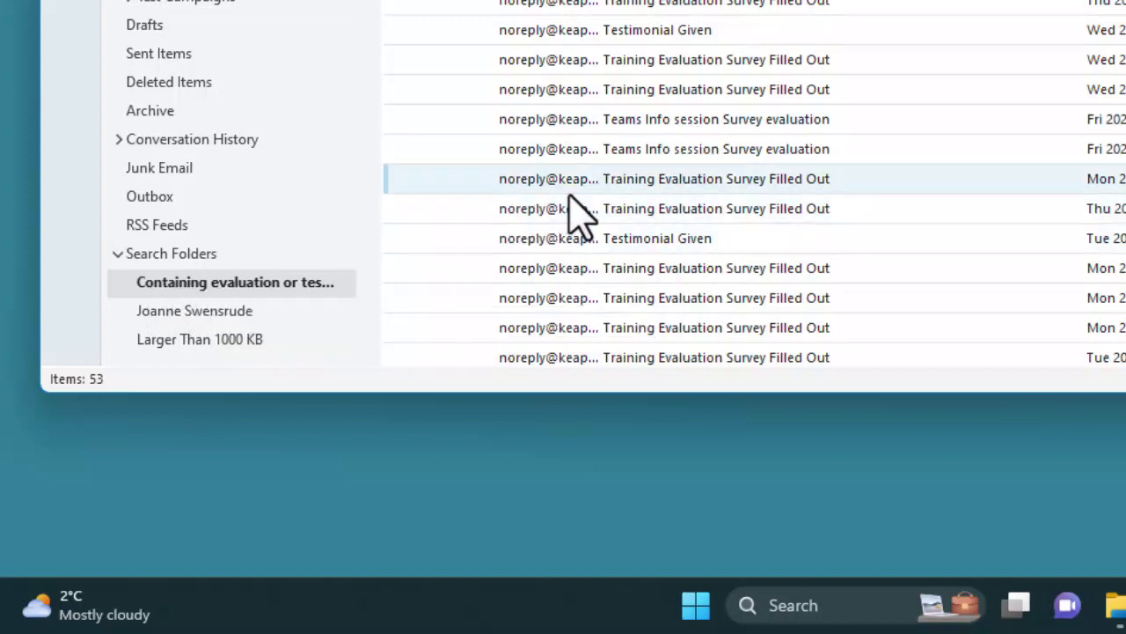
Step: Rename 'Containing evaluation or testimonial' to 'Evaluation or testimonial' in its Properties
right_click(220, 283)
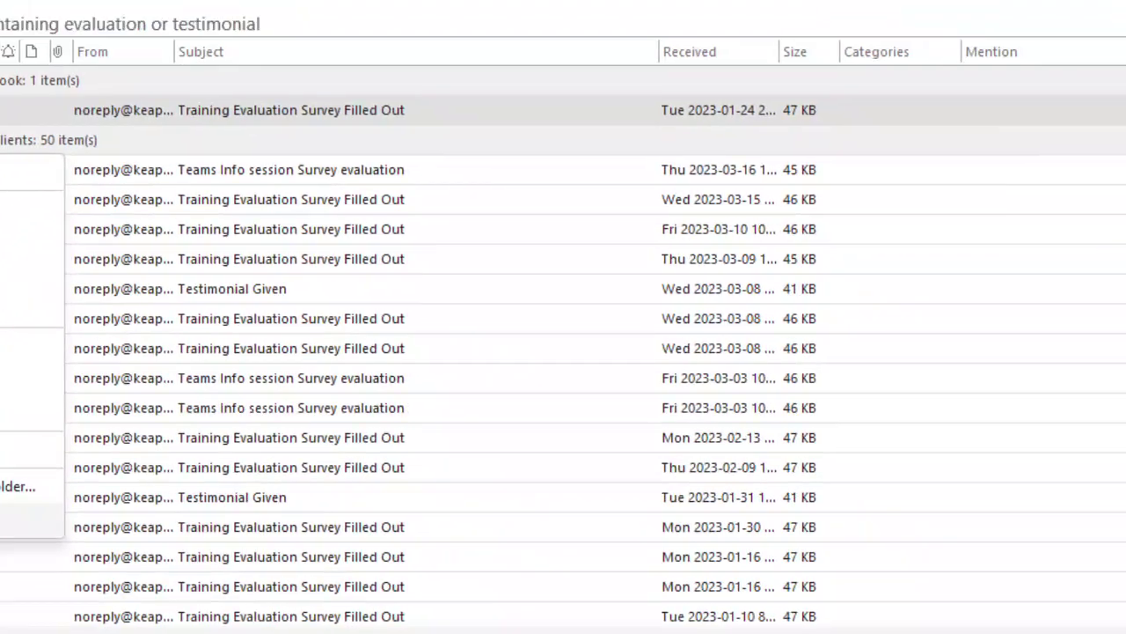
click(303, 261)
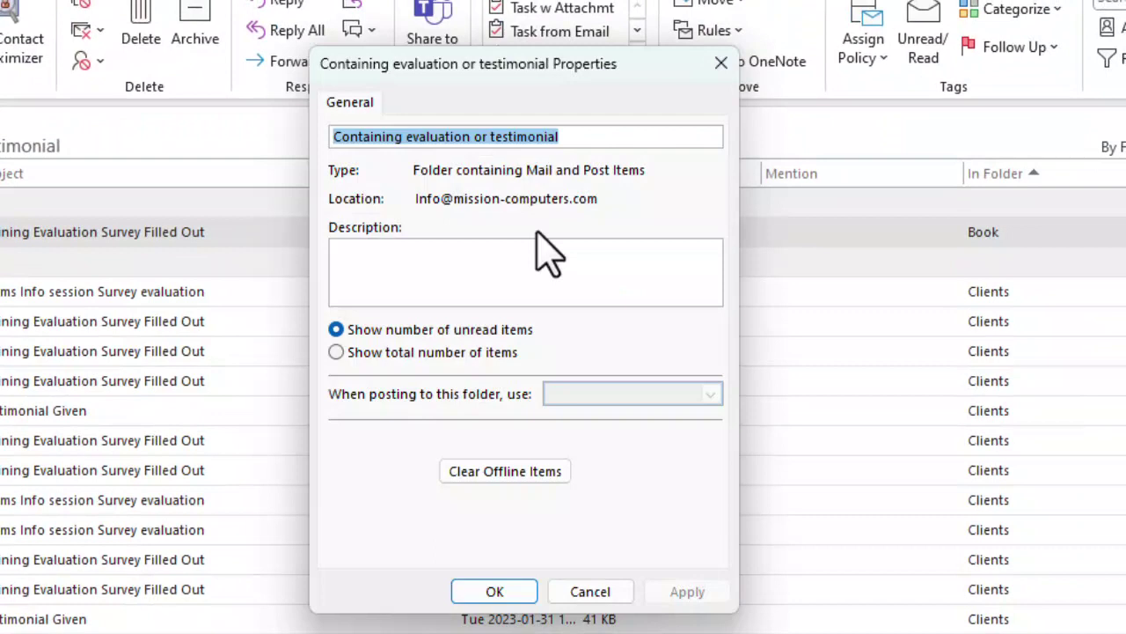
click(402, 139)
drag(402, 139, 220, 118)
key(BackSpace)
text(E)
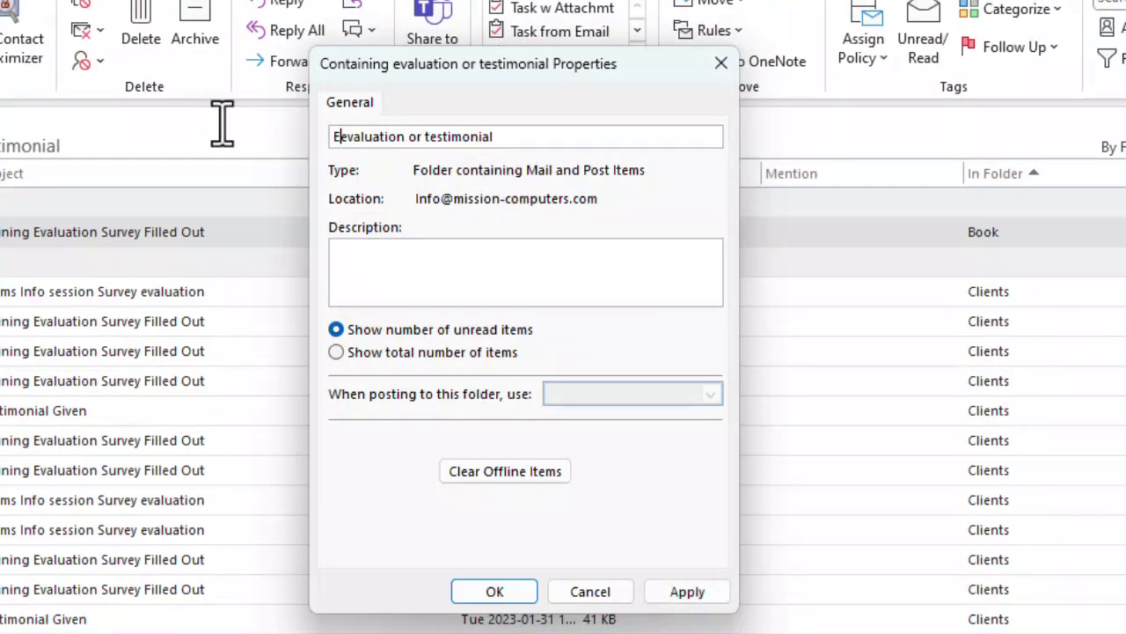
key(Delete)
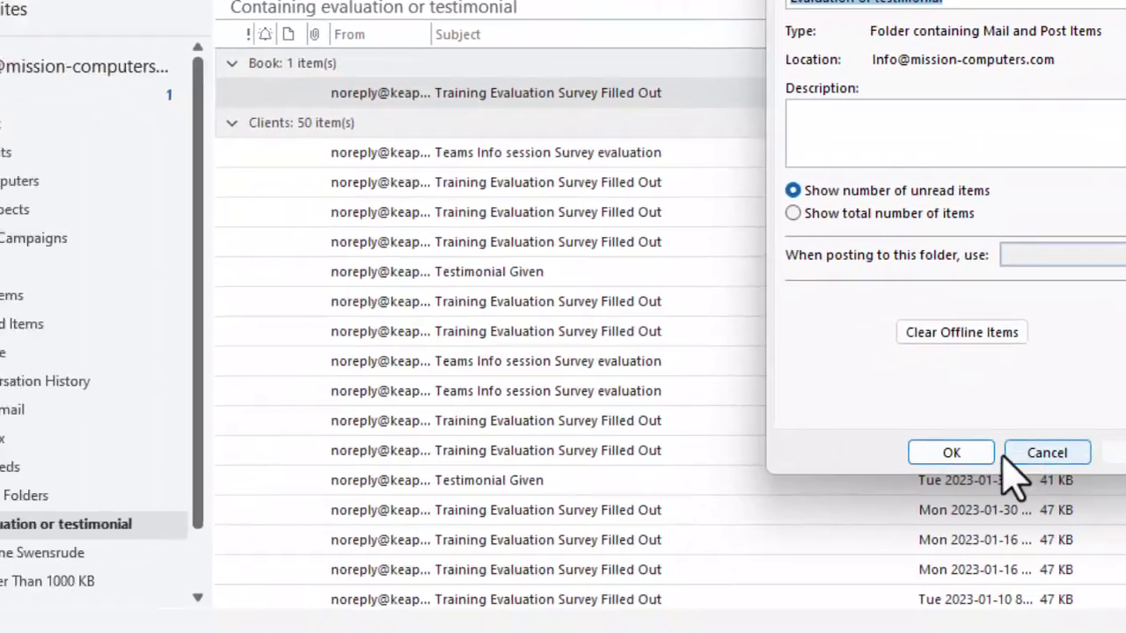
click(517, 584)
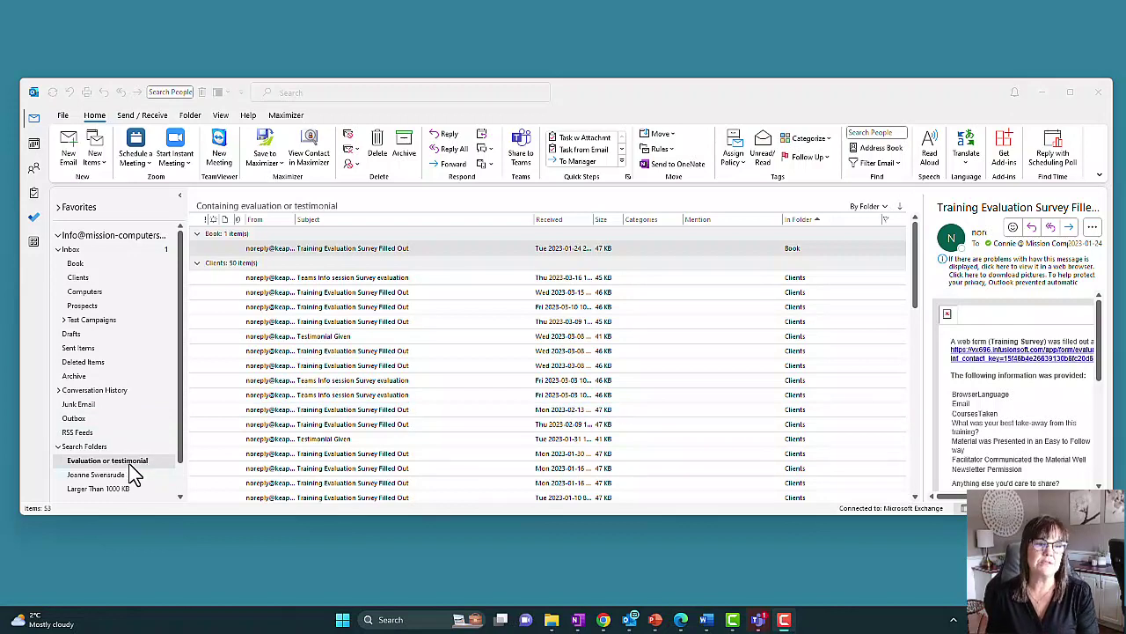
Step: Open Customize This Search Folder for the Evaluation or testimonial folder
right_click(129, 465)
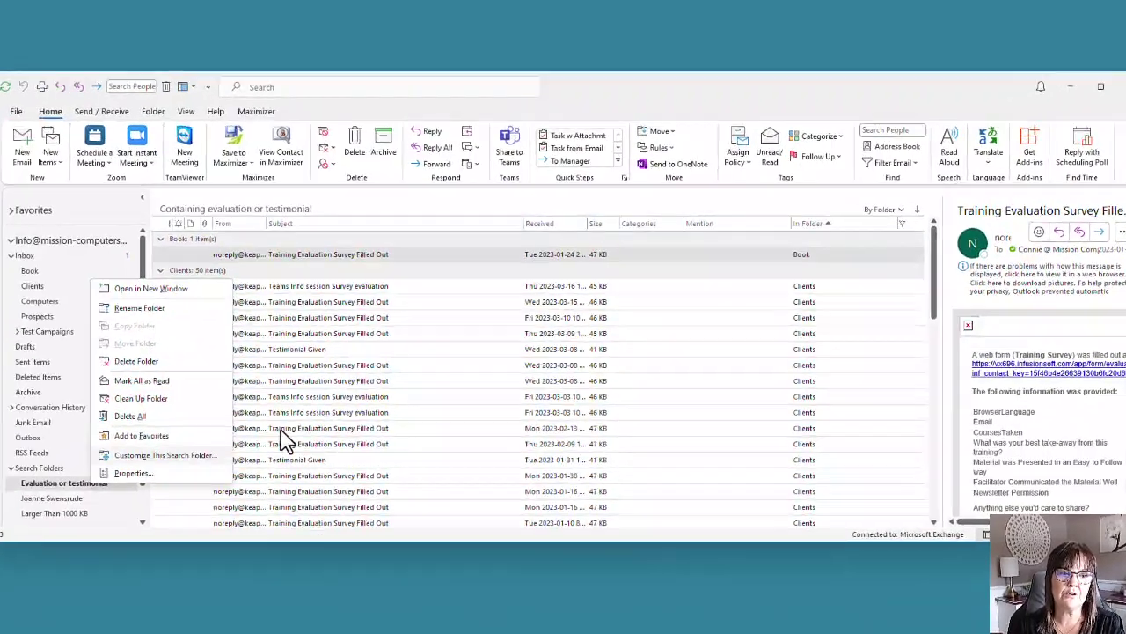
click(236, 440)
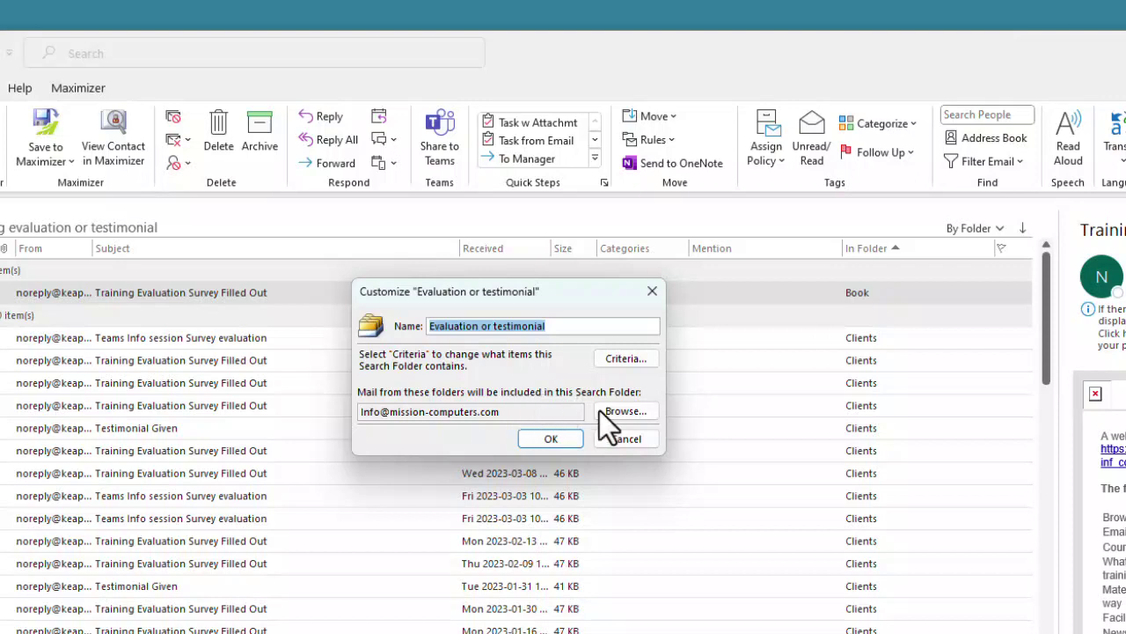
click(626, 411)
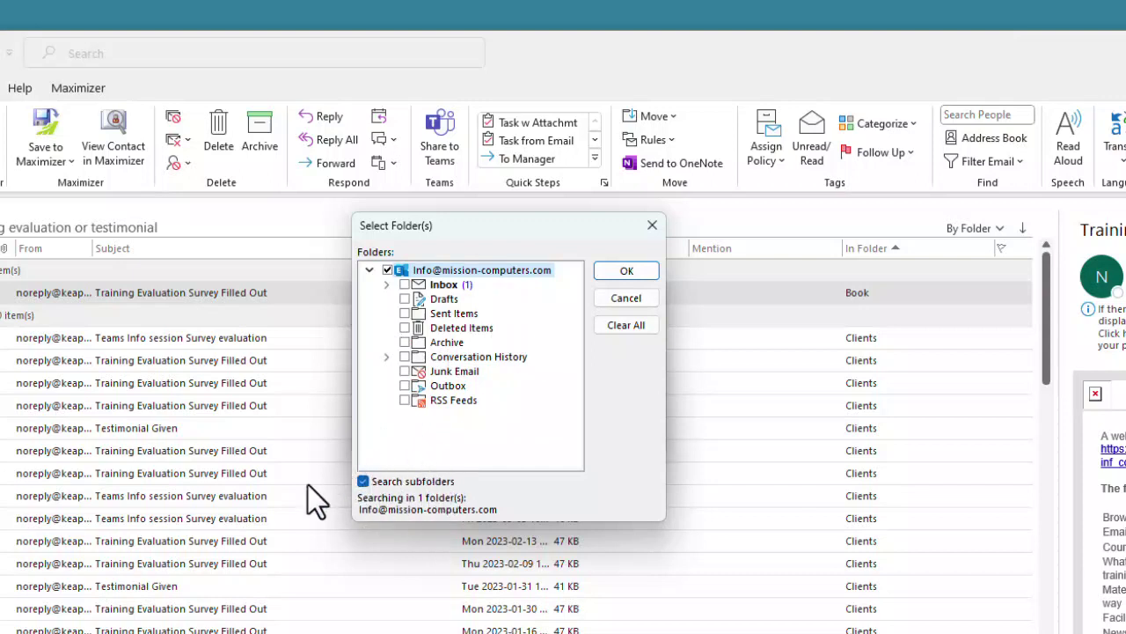
click(364, 481)
click(386, 284)
click(404, 284)
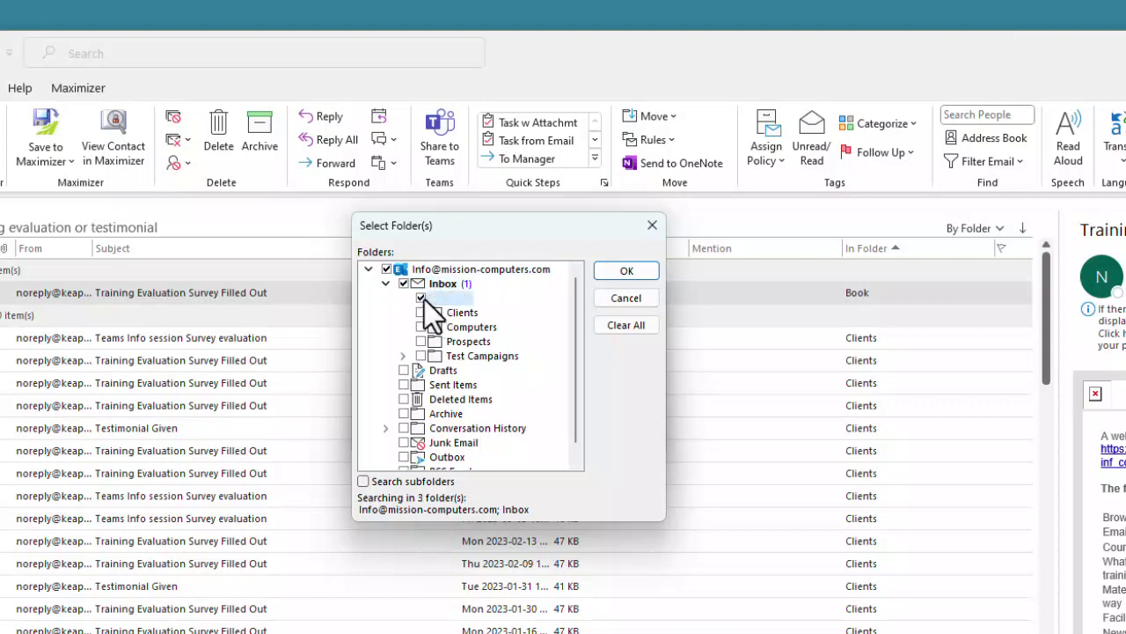
click(421, 298)
click(421, 313)
click(420, 326)
click(421, 341)
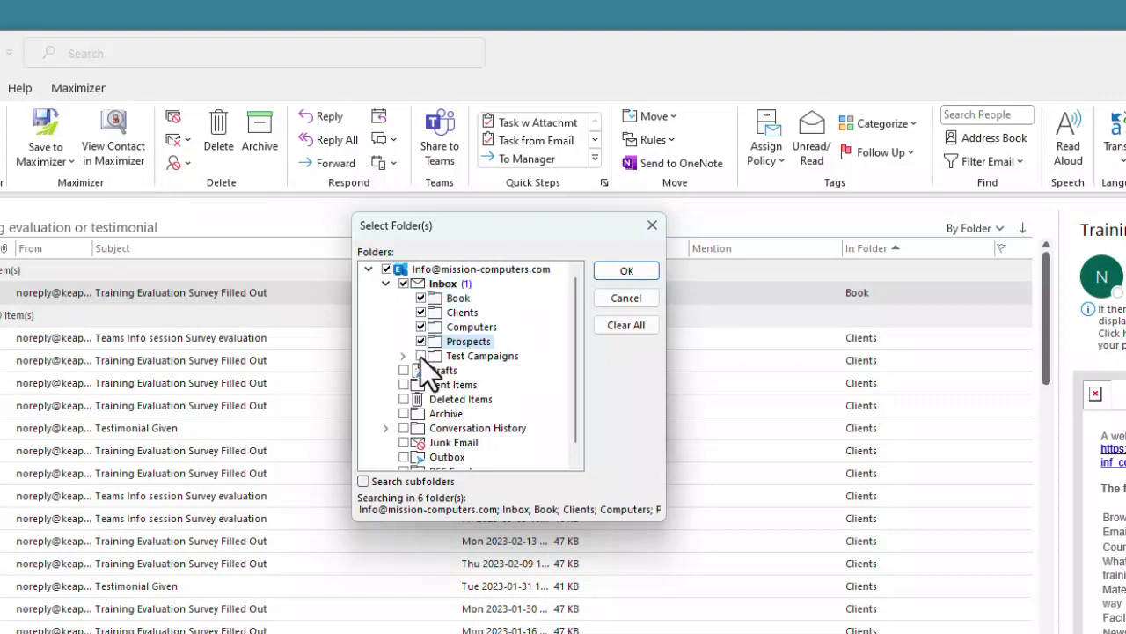
click(421, 355)
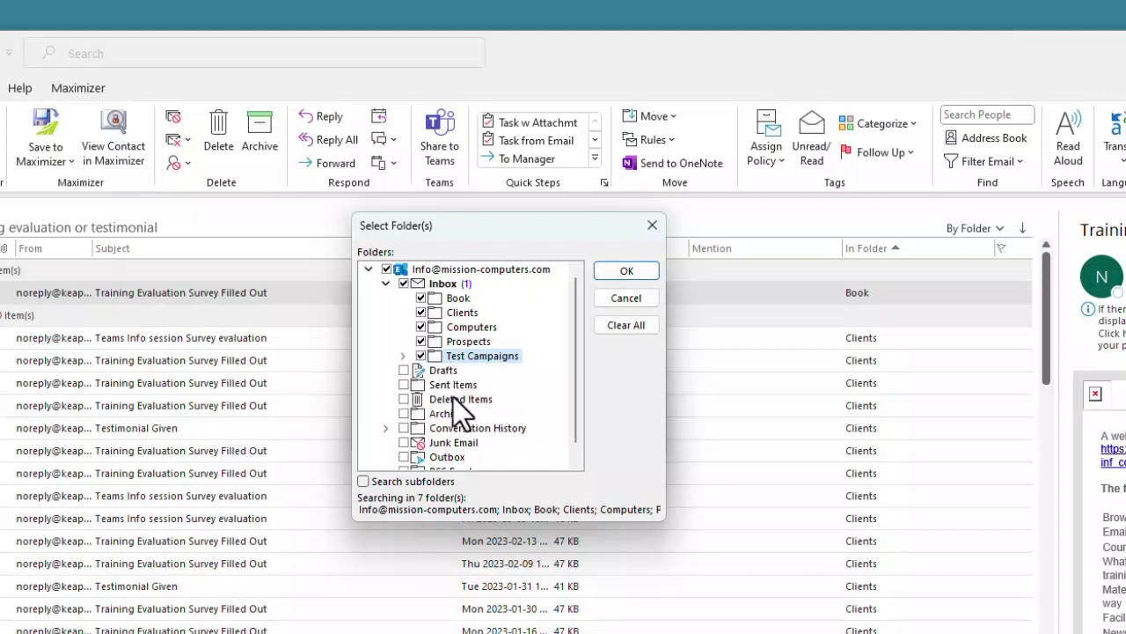
click(404, 385)
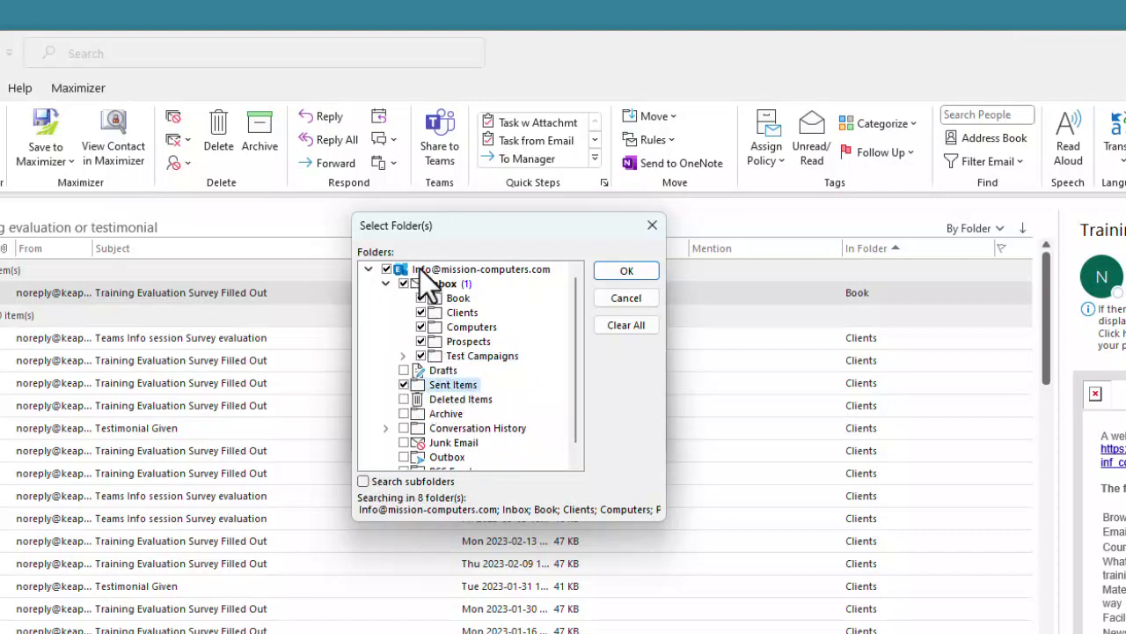
click(630, 330)
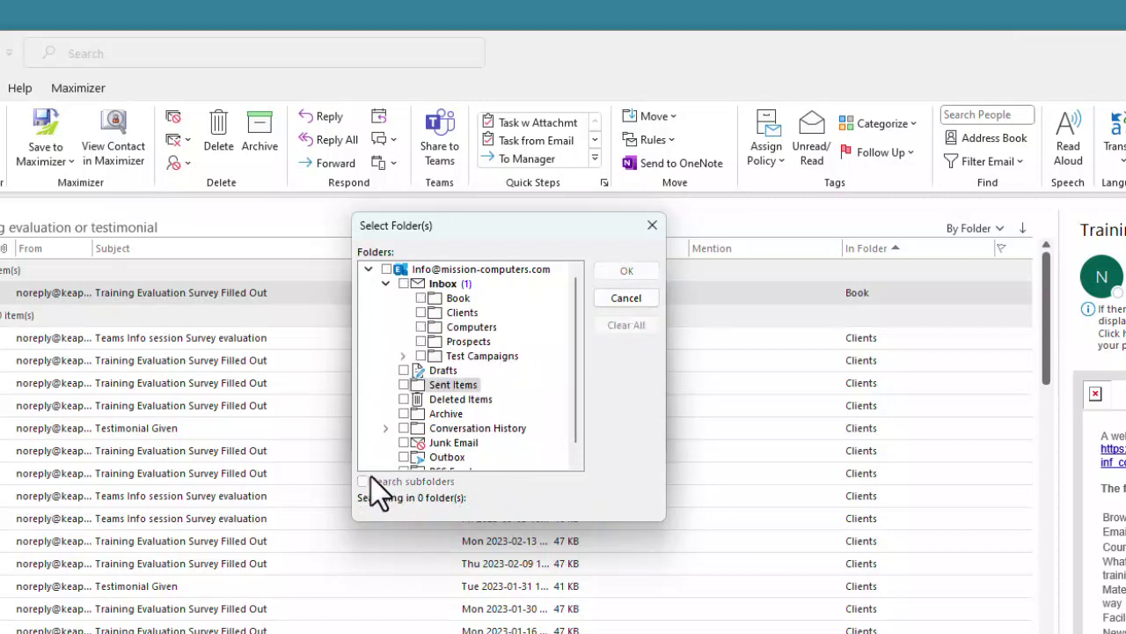
click(386, 268)
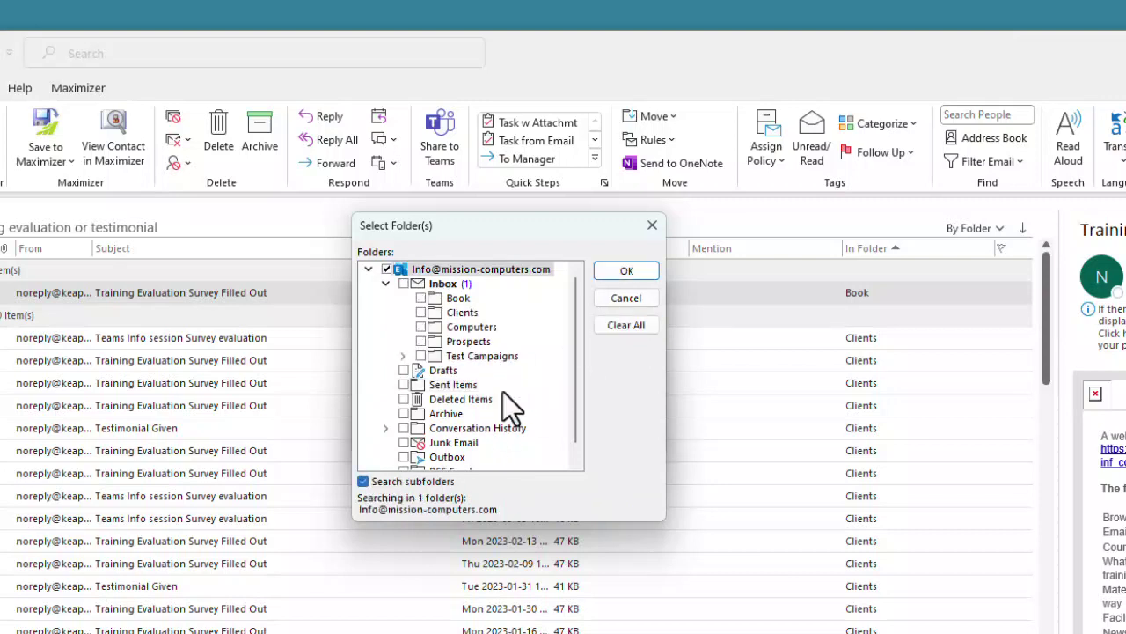
click(621, 273)
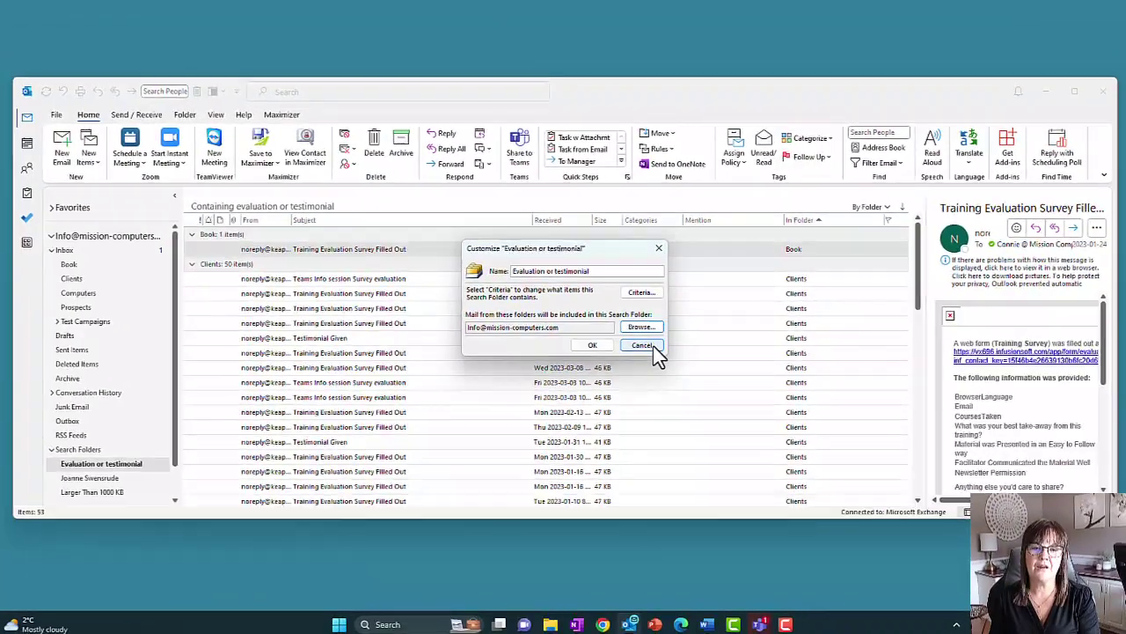
Step: Cancel the Customize dialog, start a new search folder with Ctrl+Shift+P, and select Mail flagged for follow up
click(652, 345)
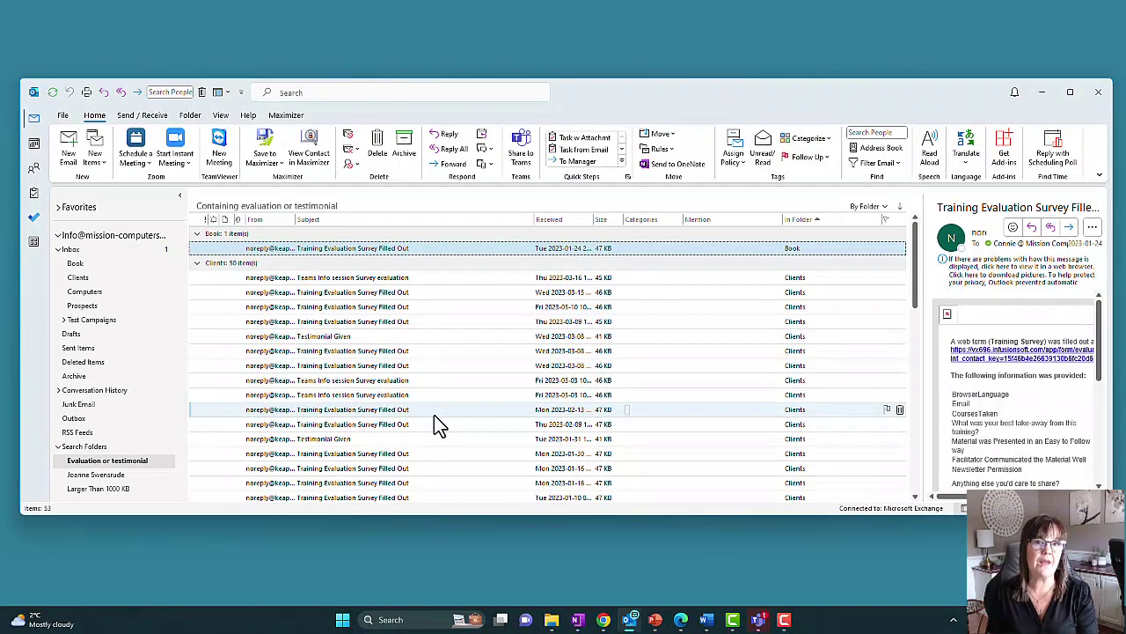
click(89, 458)
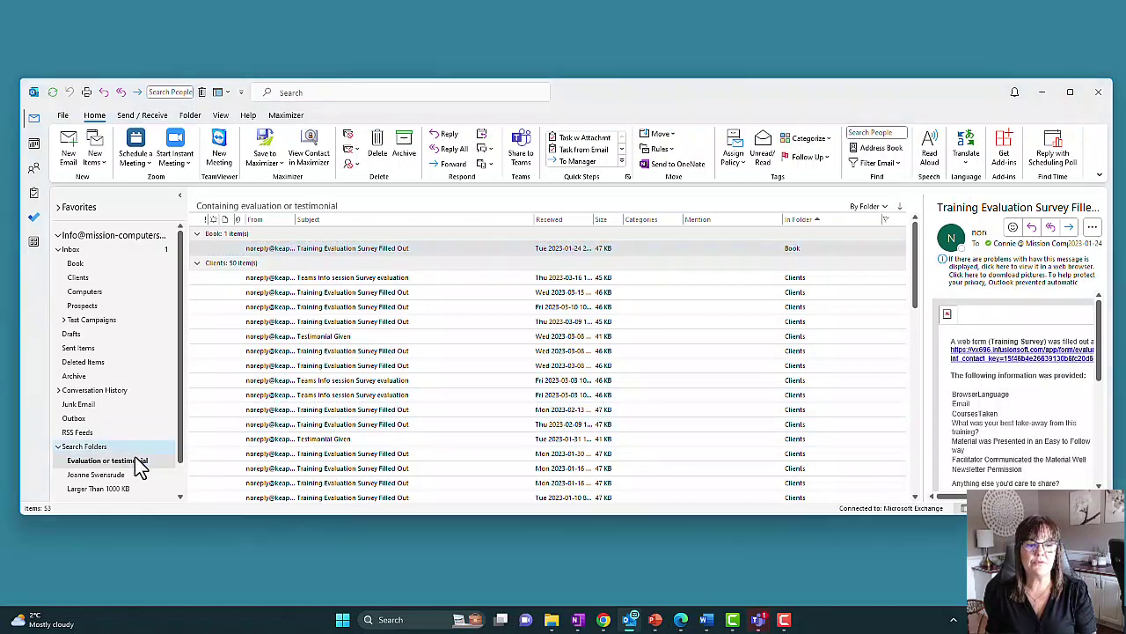
key(ctrl+shift+p)
click(539, 243)
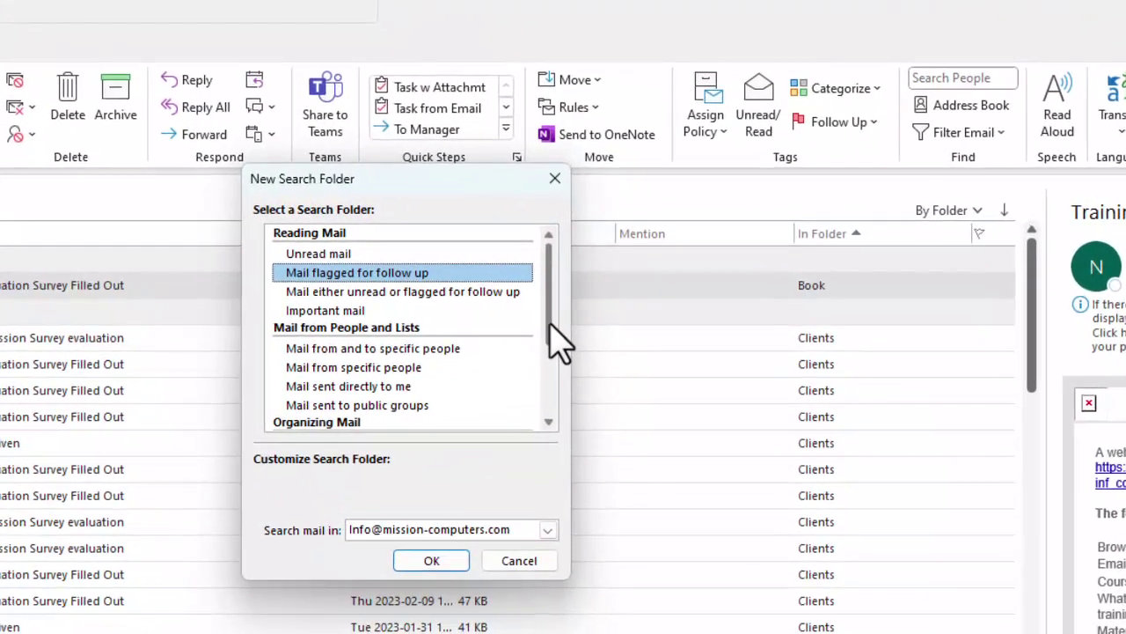
Step: Select Large mail and check its size setting, then cancel without creating a folder
drag(550, 325, 564, 431)
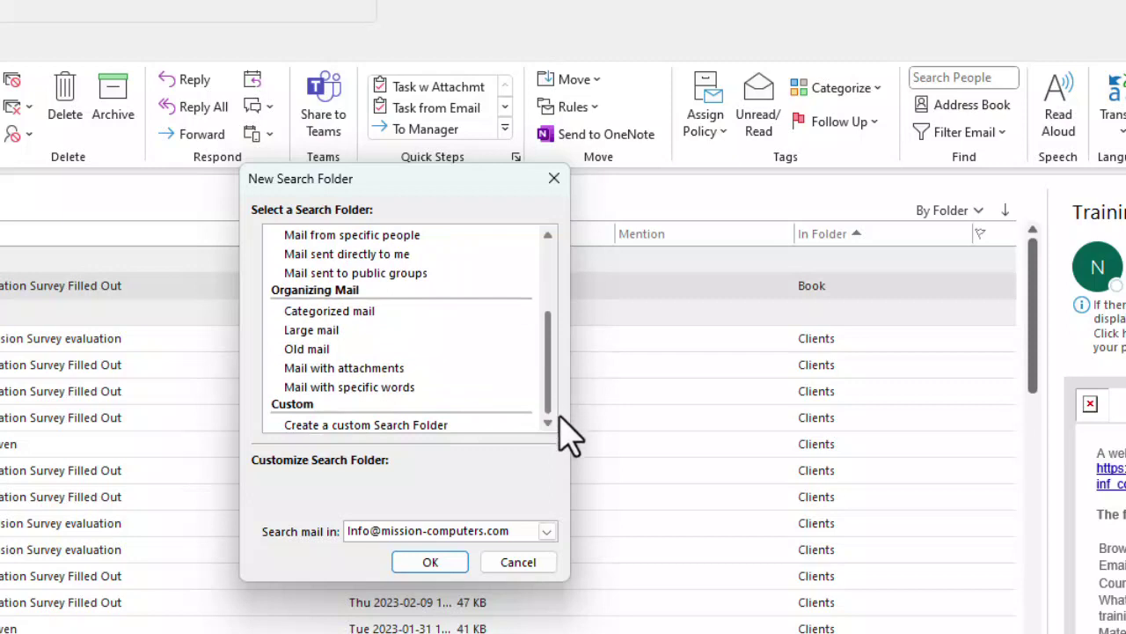
click(304, 333)
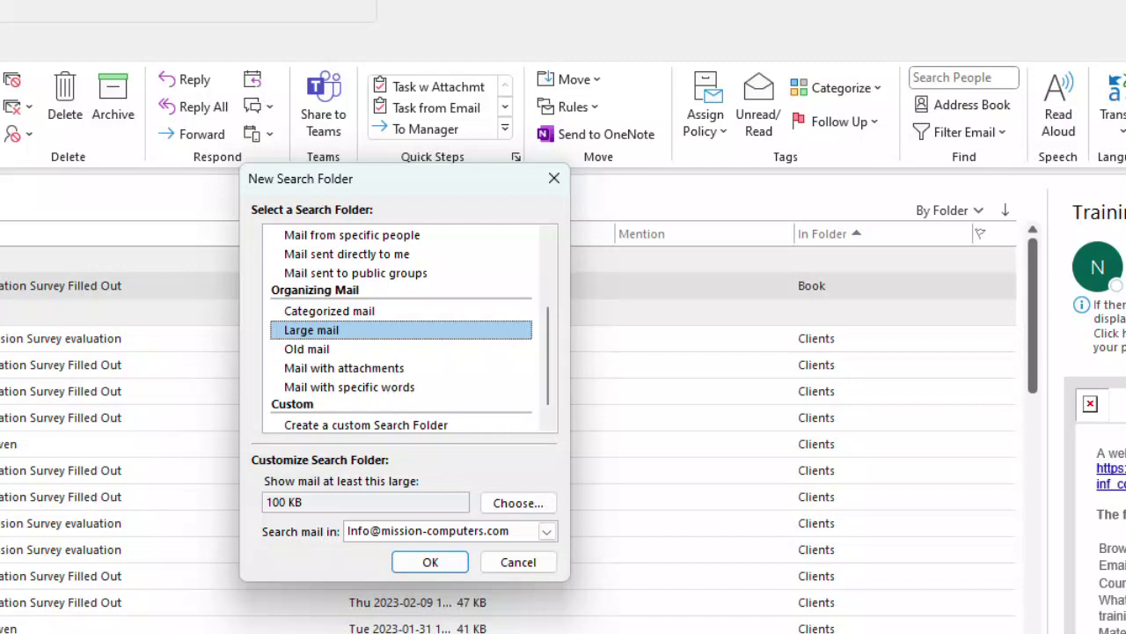
click(517, 506)
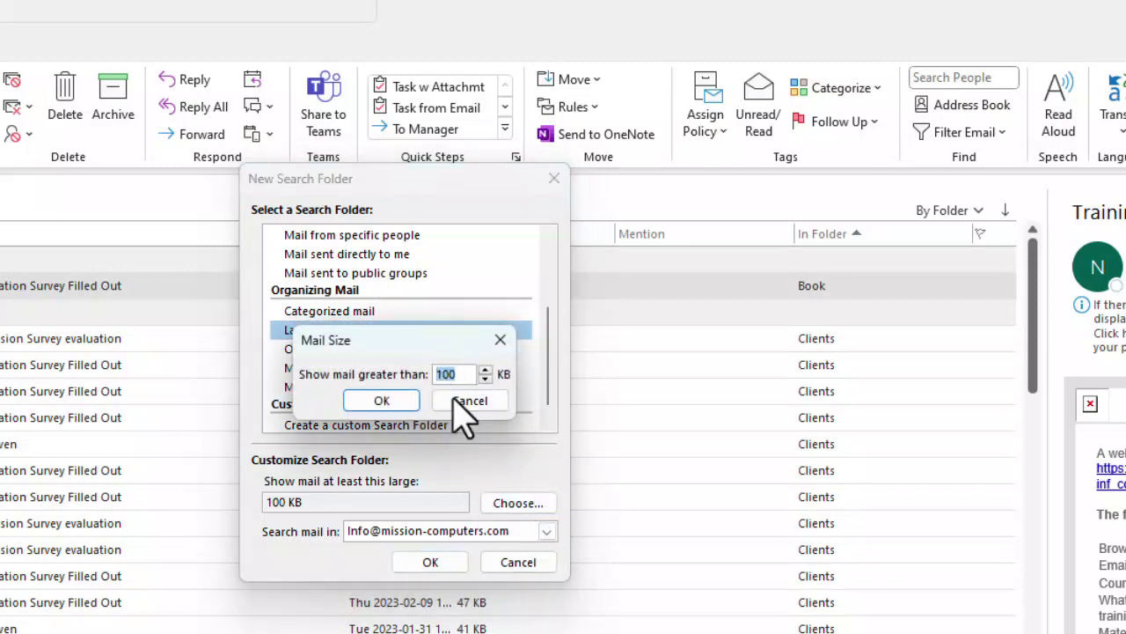
click(469, 401)
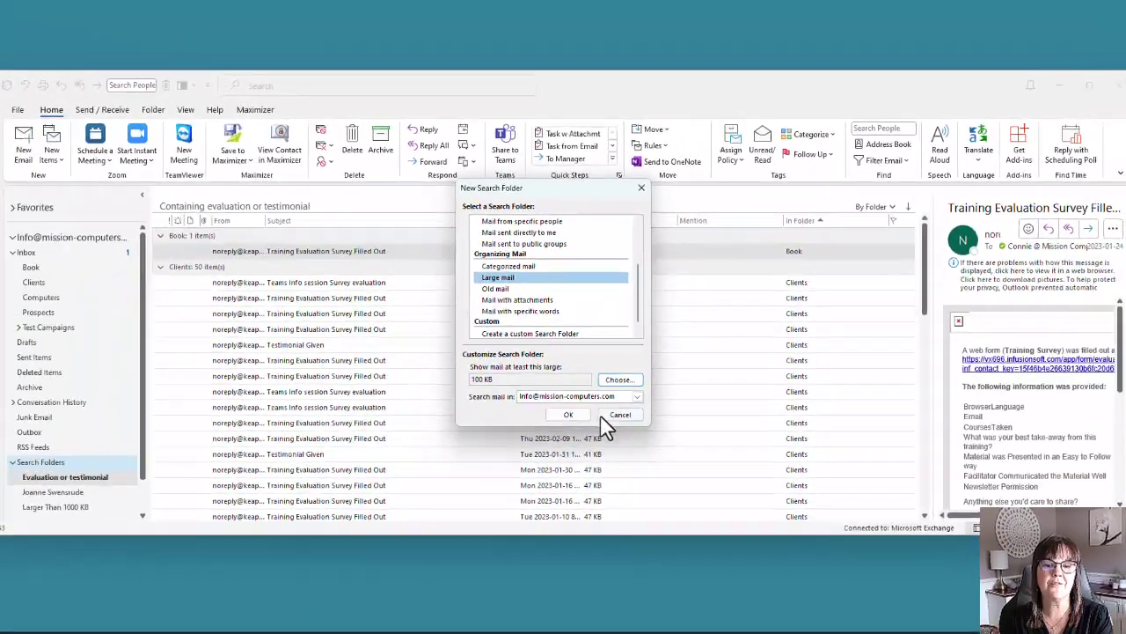
click(430, 562)
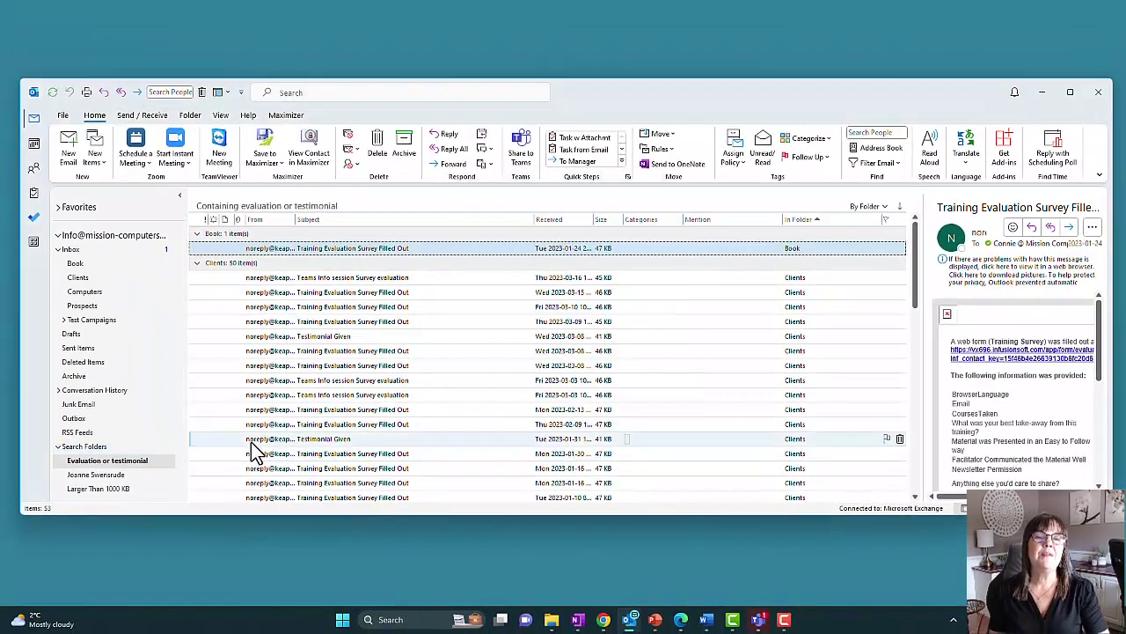